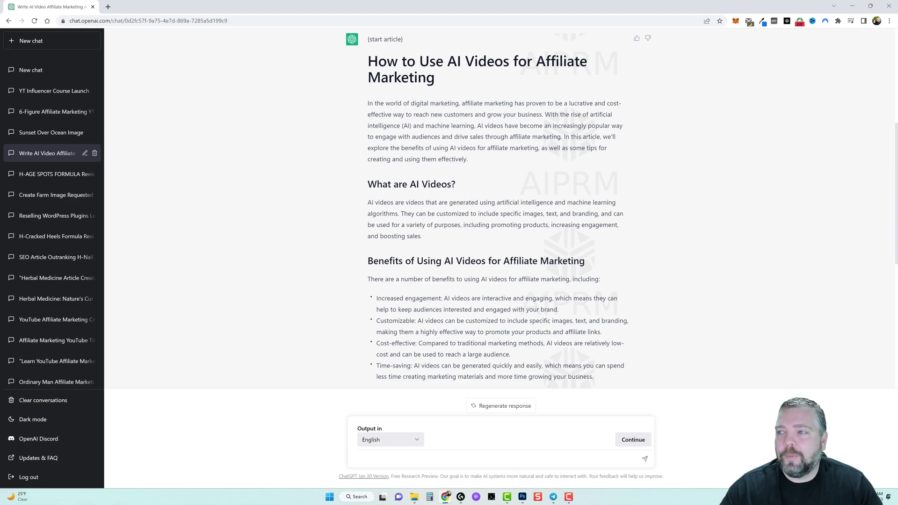
Move the ElevenLabs tab into the browser window holding the ChatGPT AI videos article.
left_click_drag(392, 132, 325, 6)
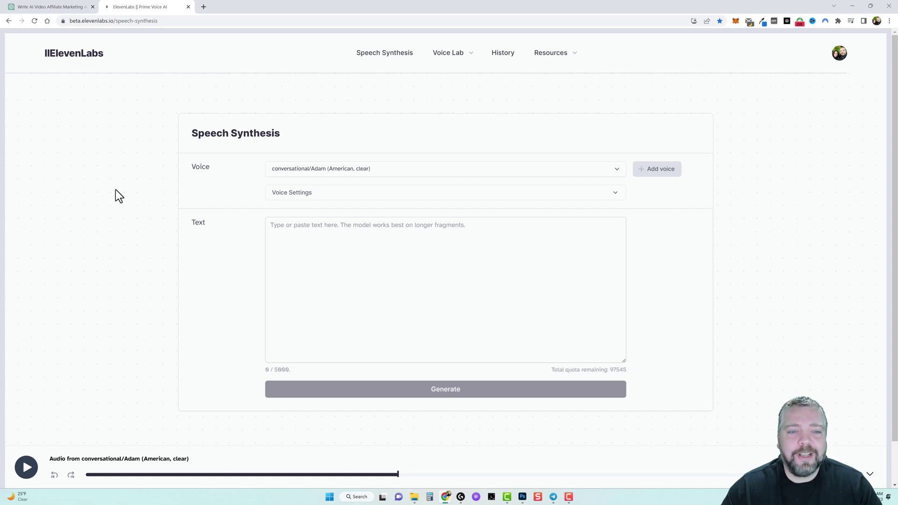
scroll(86, 229, "down", 2)
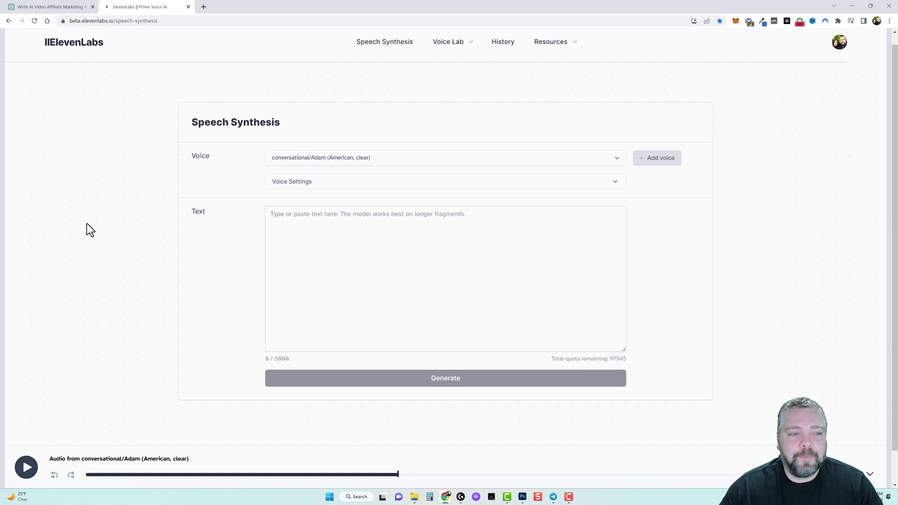
scroll(105, 243, "up", 2)
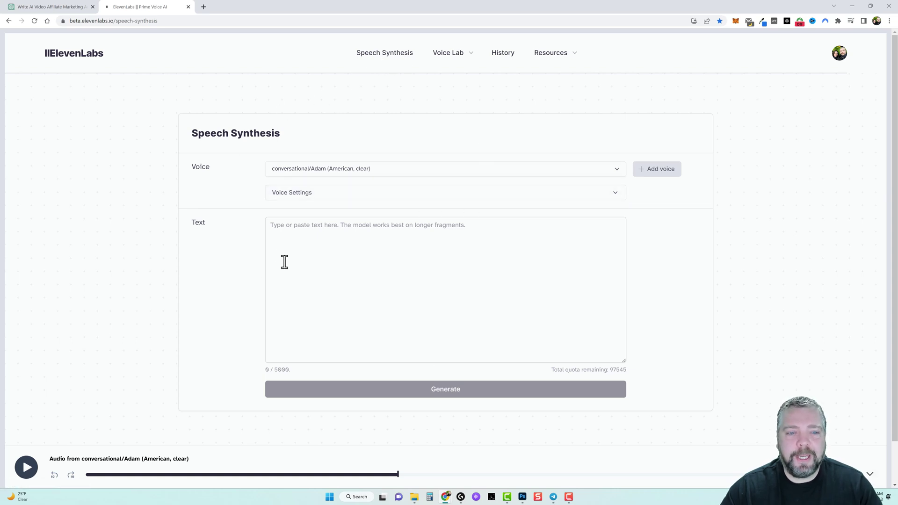
Browse the voice list and Voice Lab options, keeping the conversational Adam voice.
left_click(428, 172)
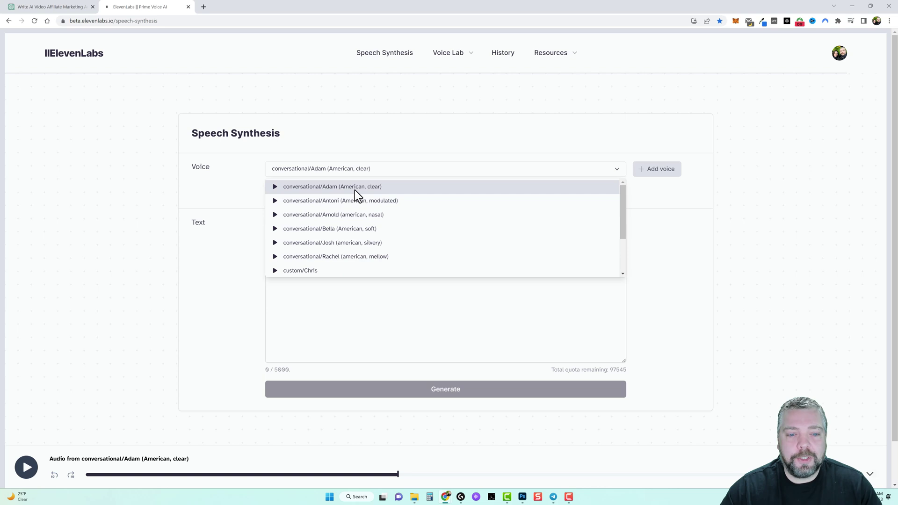
left_click(721, 217)
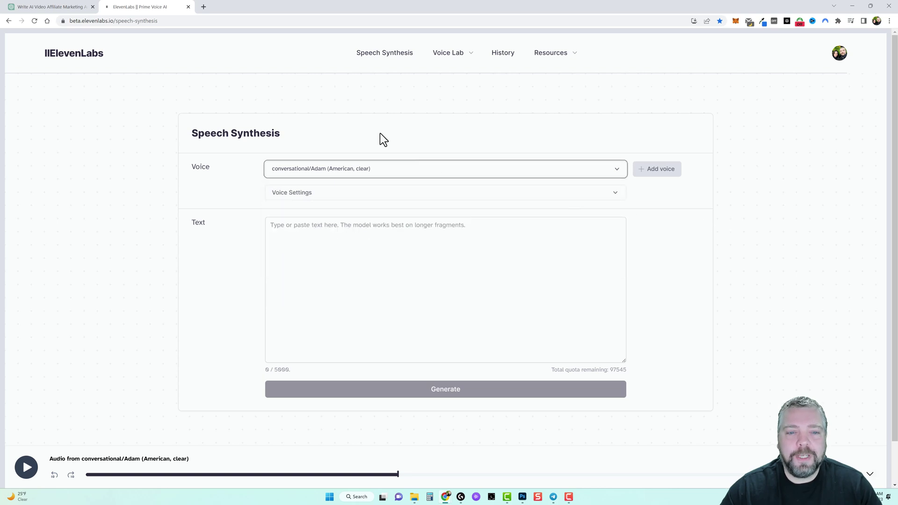
left_click(127, 187)
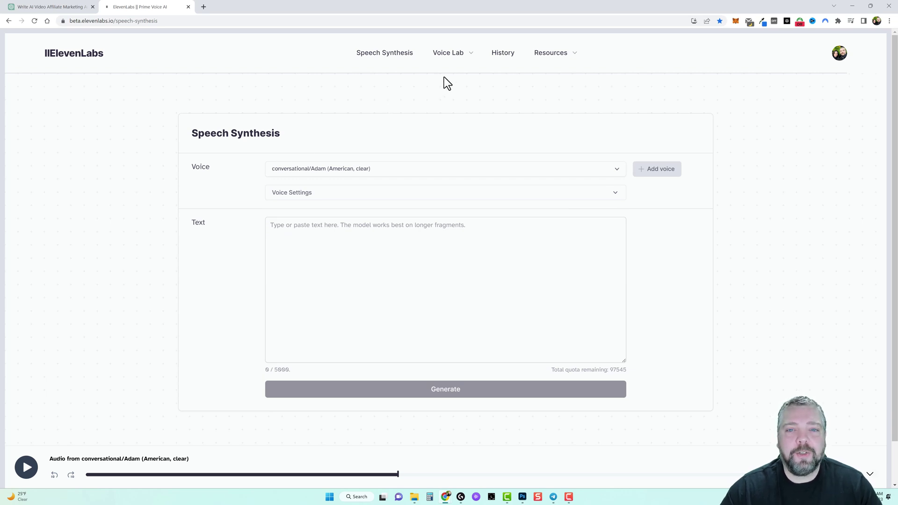
left_click(459, 53)
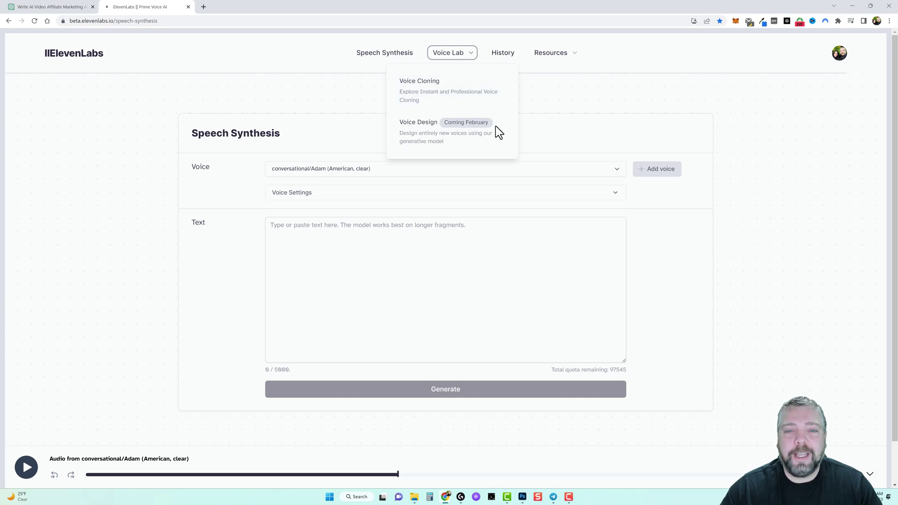
left_click(578, 115)
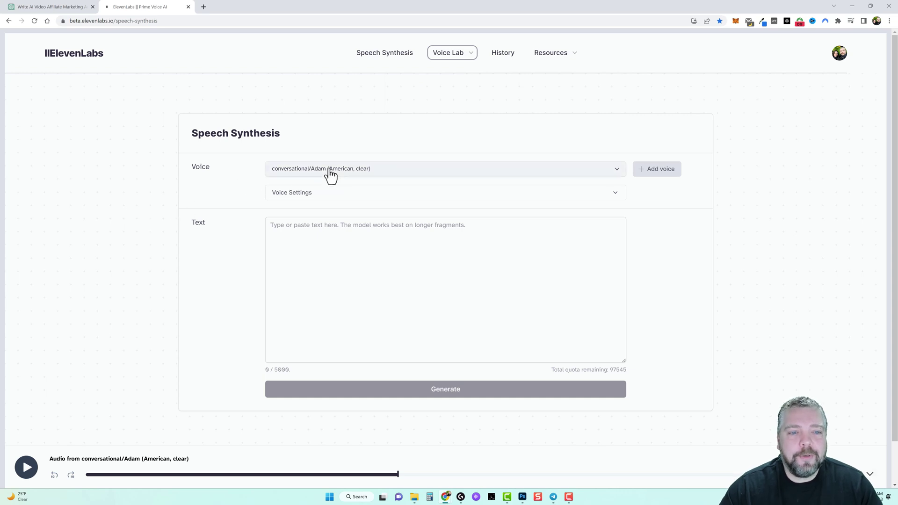
left_click(365, 174)
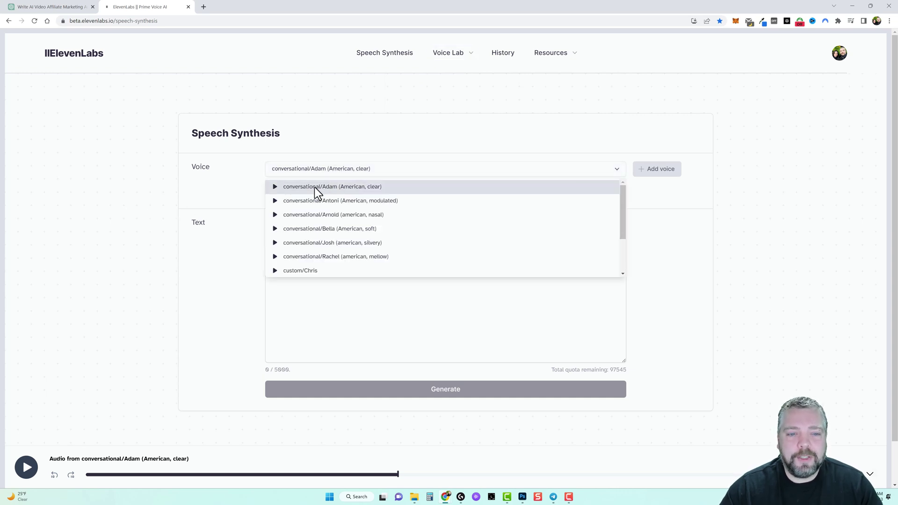
left_click(320, 188)
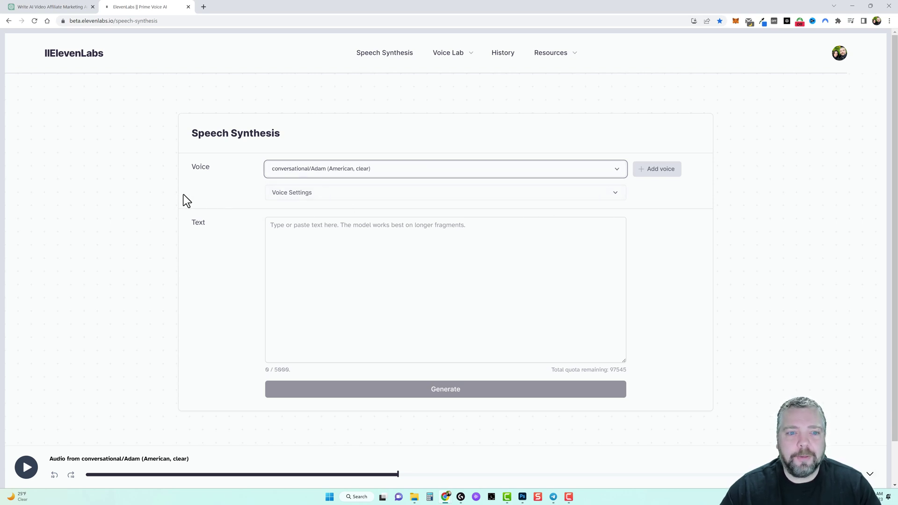
left_click(144, 141)
Back in the ChatGPT article, select the paragraph under 'What are AI Videos?' for copying.
left_click(60, 9)
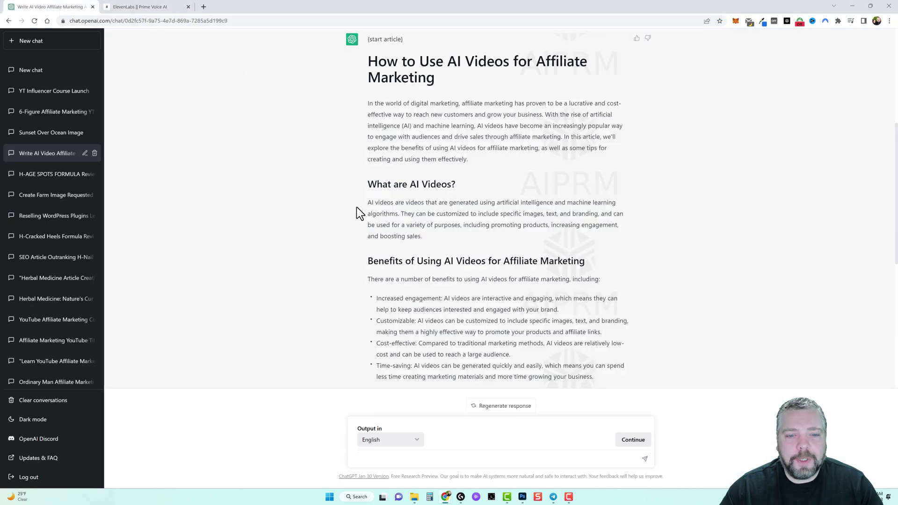
left_click_drag(367, 202, 423, 237)
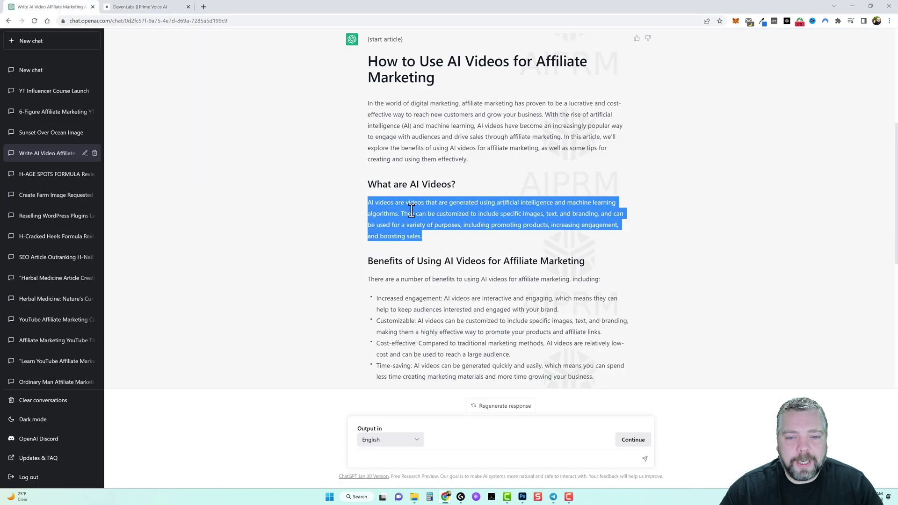
right_click(410, 210)
Copy the AI videos paragraph and paste it into the ElevenLabs text box.
left_click(435, 217)
left_click(147, 7)
right_click(309, 236)
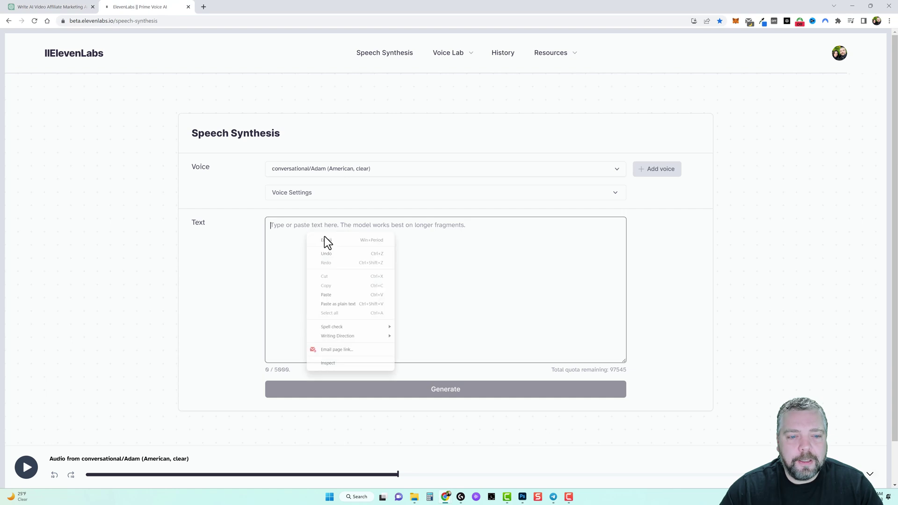
left_click(340, 295)
Keep the Adam voice and reveal the stability and clarity voice settings.
left_click(321, 171)
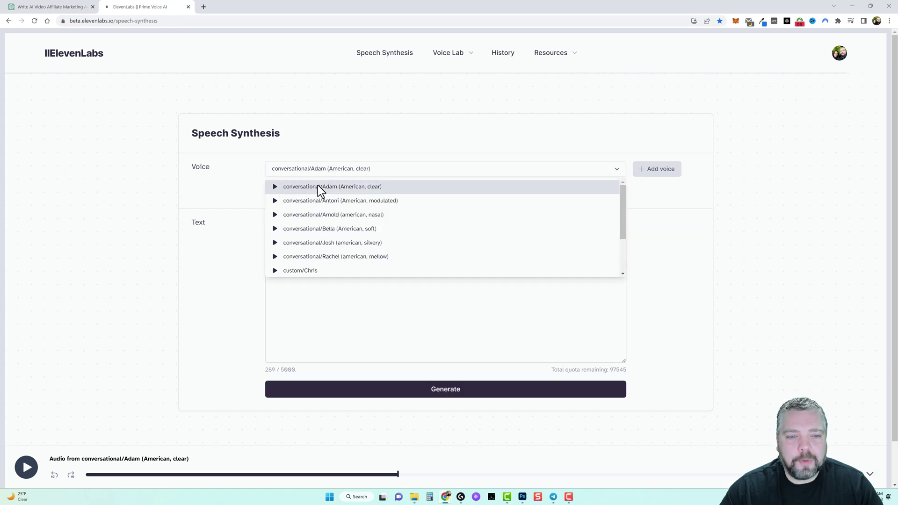
left_click(335, 189)
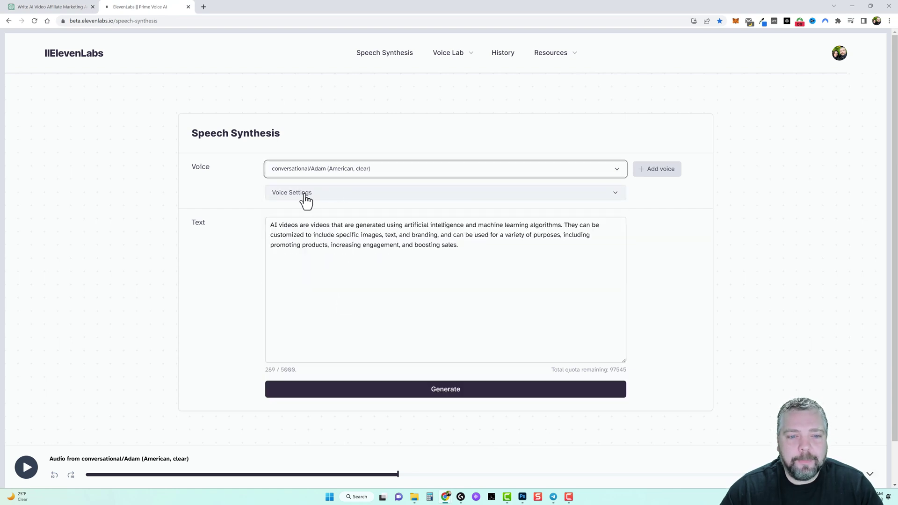
left_click(480, 197)
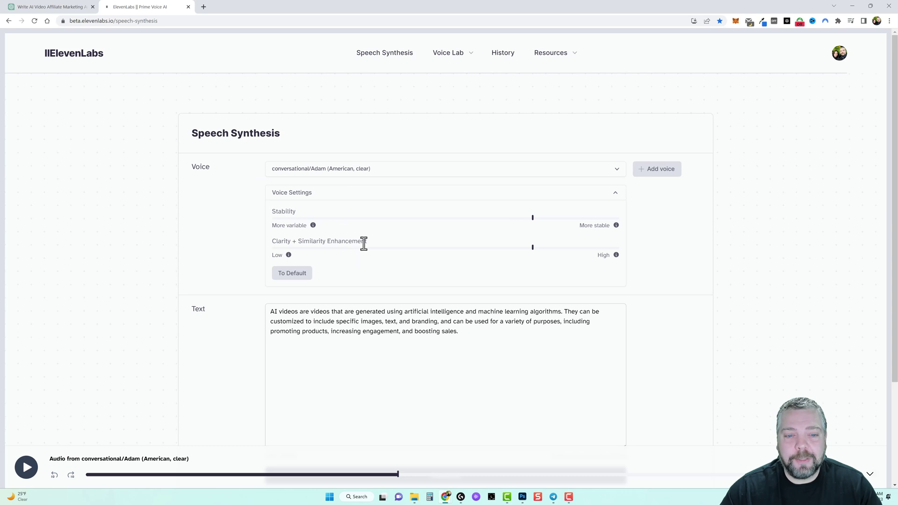
left_click_drag(272, 241, 366, 241)
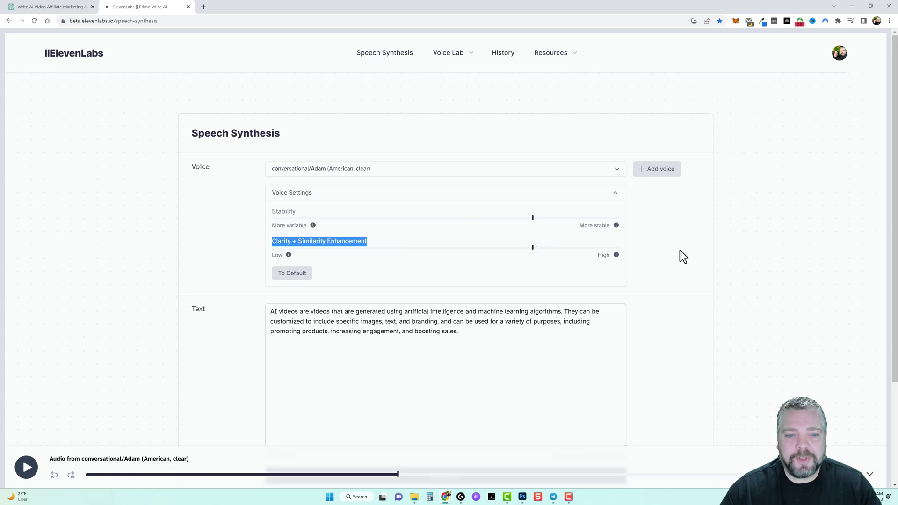
left_click(448, 330)
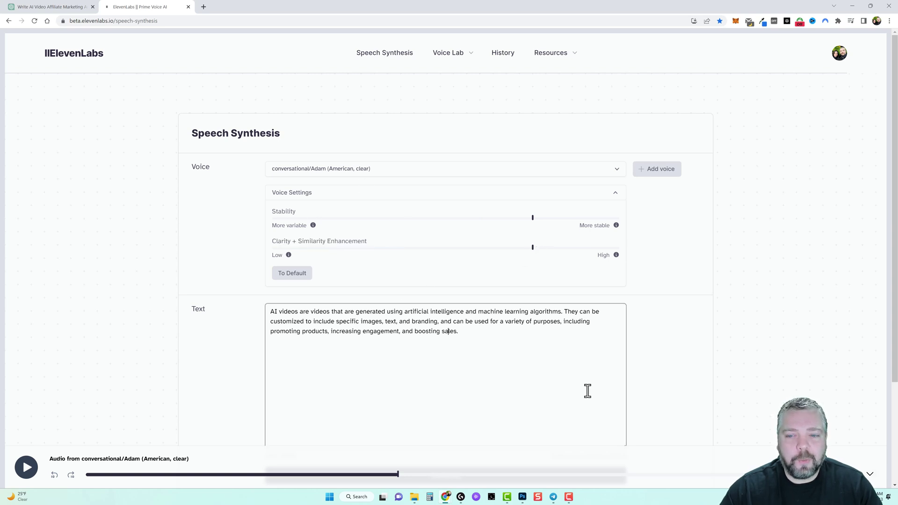
scroll(587, 391, "down", 2)
Generate the paragraph's audio in the Adam voice, listen, then pause playback.
left_click(436, 346)
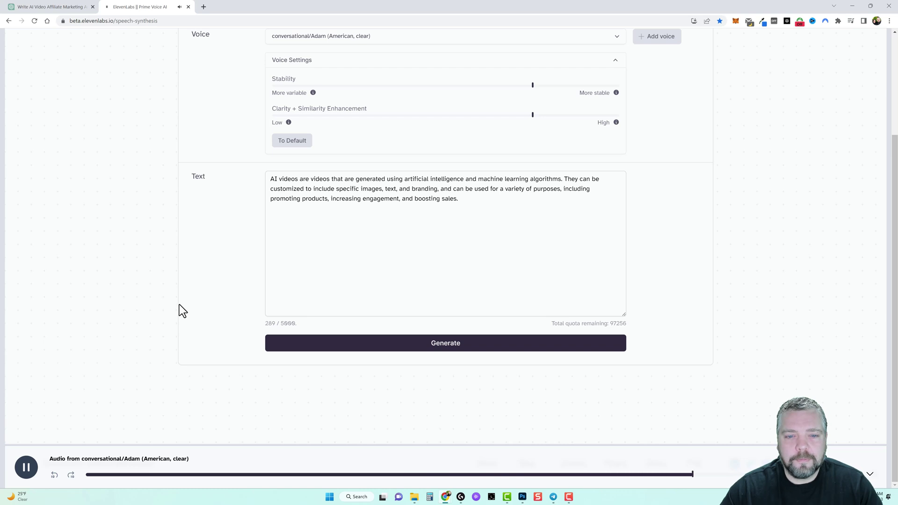
left_click(28, 468)
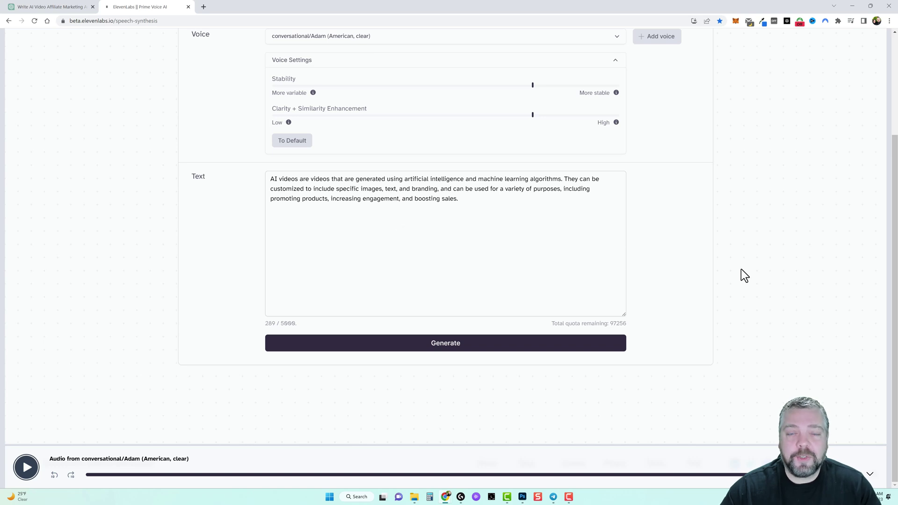
scroll(769, 341, "up", 2)
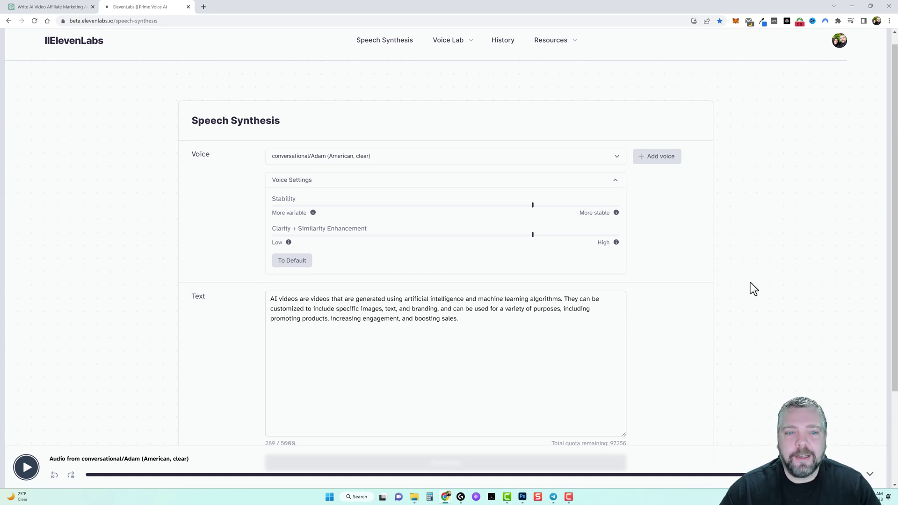
left_click(327, 159)
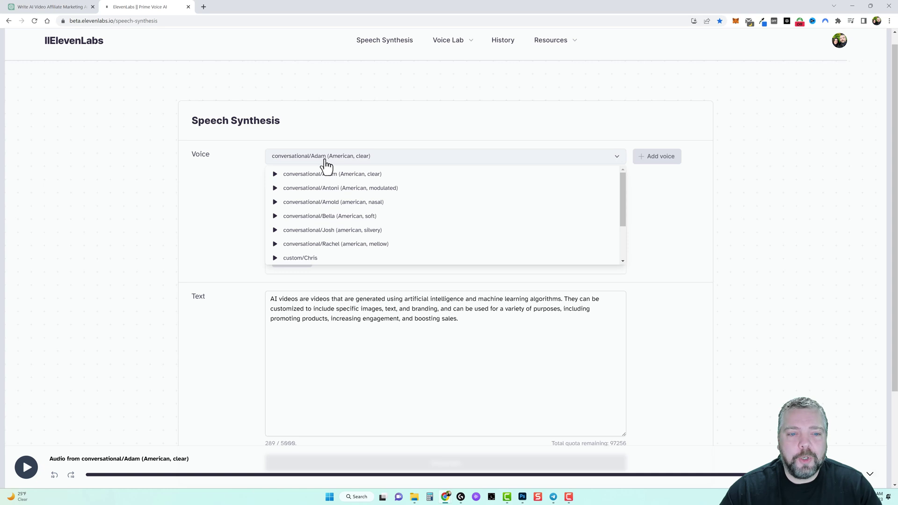
Switch to the Bella voice, generate the paragraph's audio and pause after listening.
left_click(335, 217)
scroll(225, 295, "down", 2)
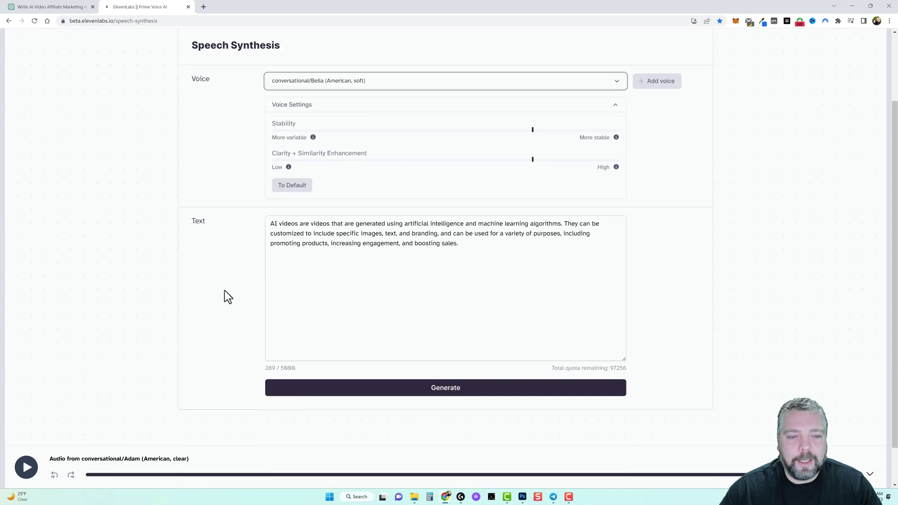
left_click(442, 345)
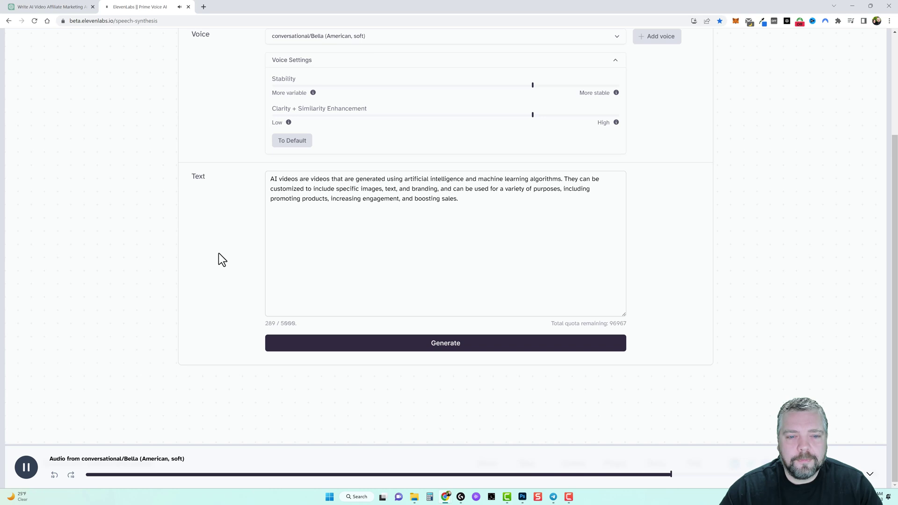
left_click(26, 467)
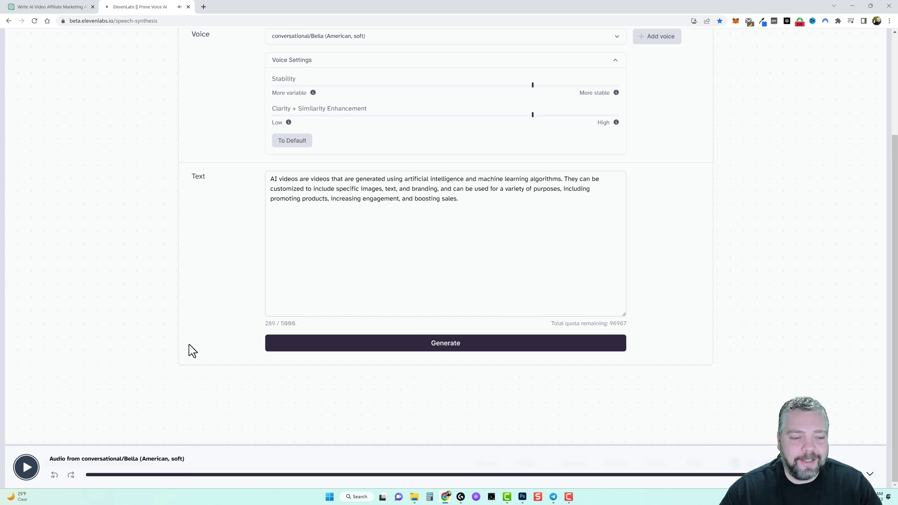
scroll(187, 344, "up", 3)
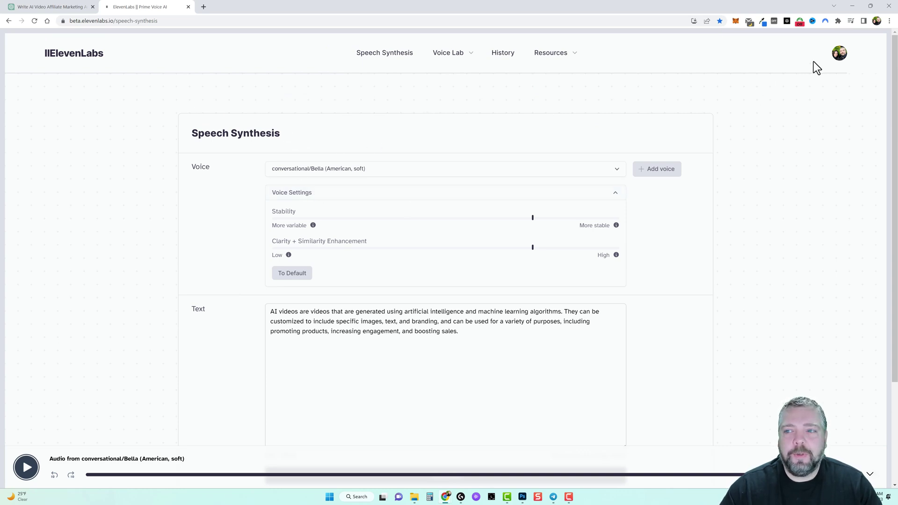
left_click(840, 59)
left_click(791, 141)
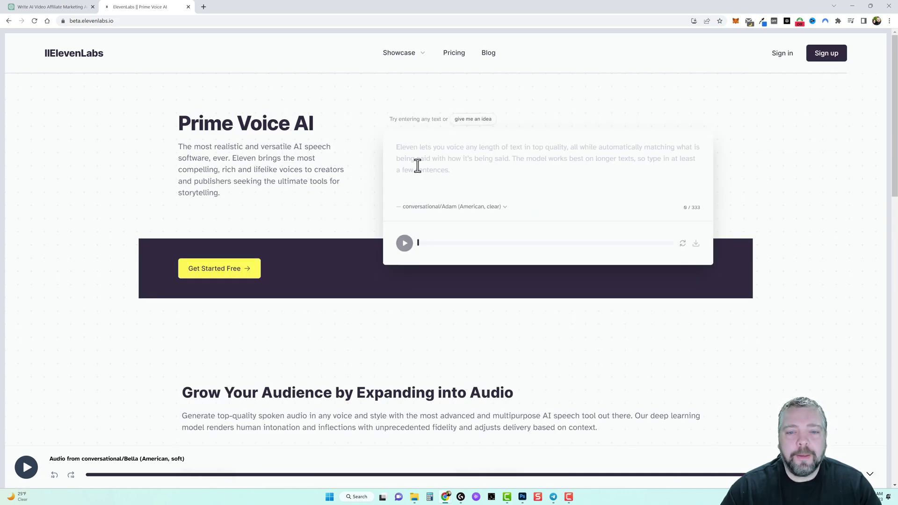
left_click(498, 156)
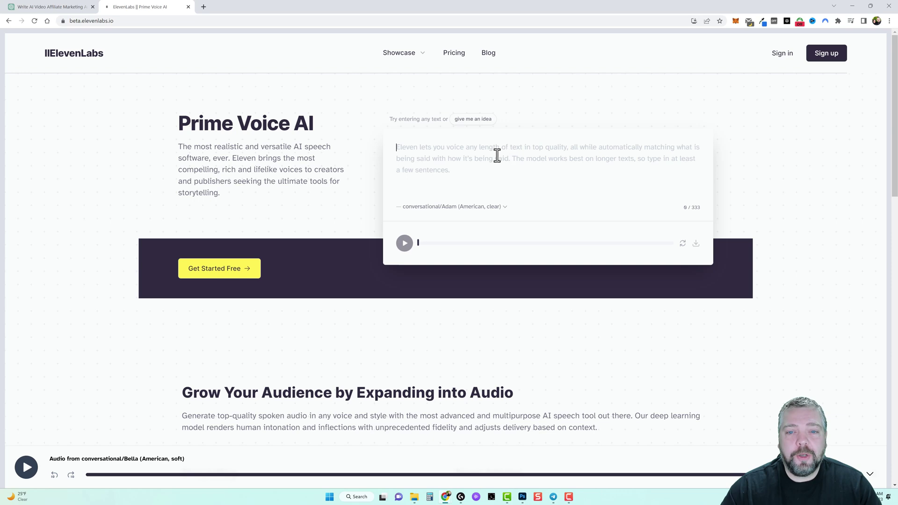
left_click(467, 210)
scroll(479, 275, "down", 2)
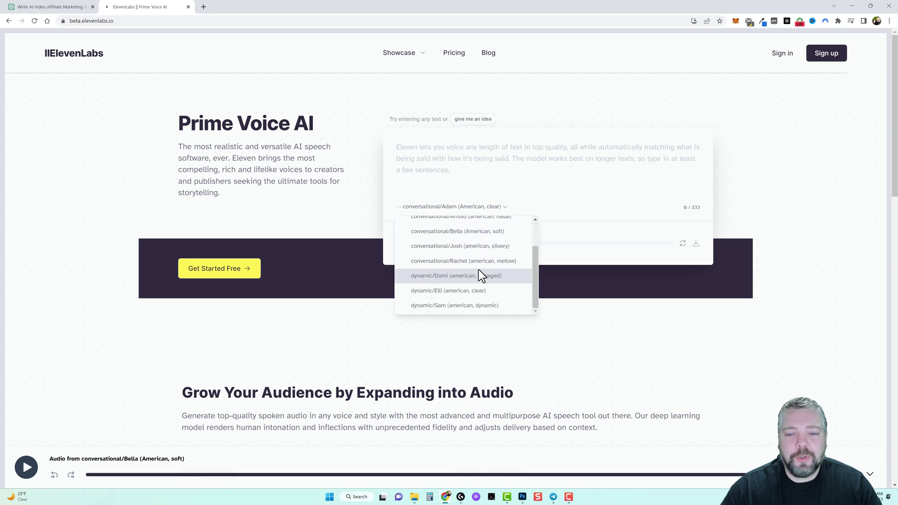
scroll(491, 232, "down", 3)
scroll(491, 183, "up", 2)
left_click(566, 221)
scroll(547, 239, "up", 3)
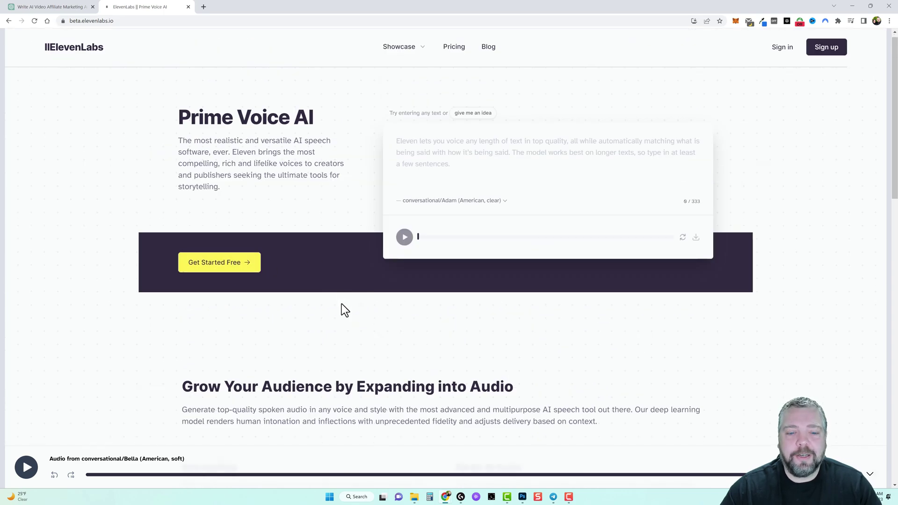
scroll(342, 304, "down", 4)
scroll(345, 304, "up", 2)
scroll(421, 267, "down", 3)
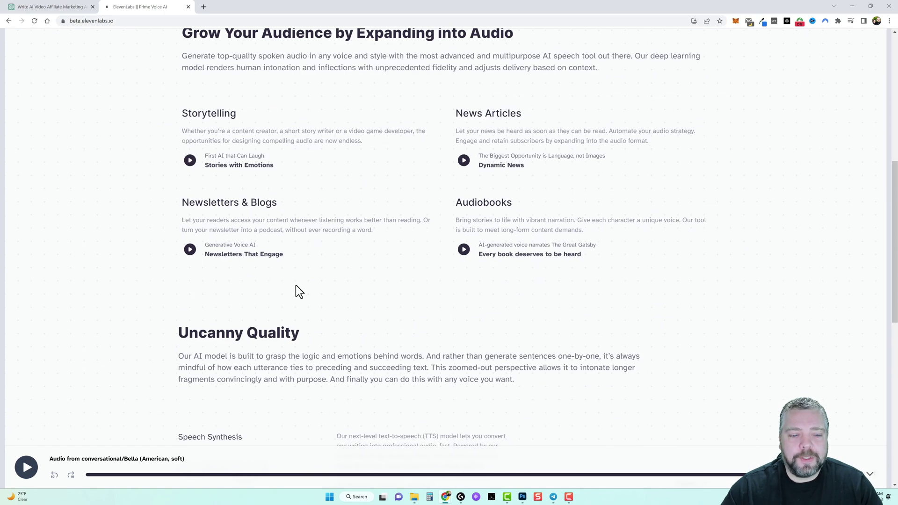
scroll(337, 281, "down", 3)
scroll(363, 283, "down", 3)
scroll(783, 145, "up", 10)
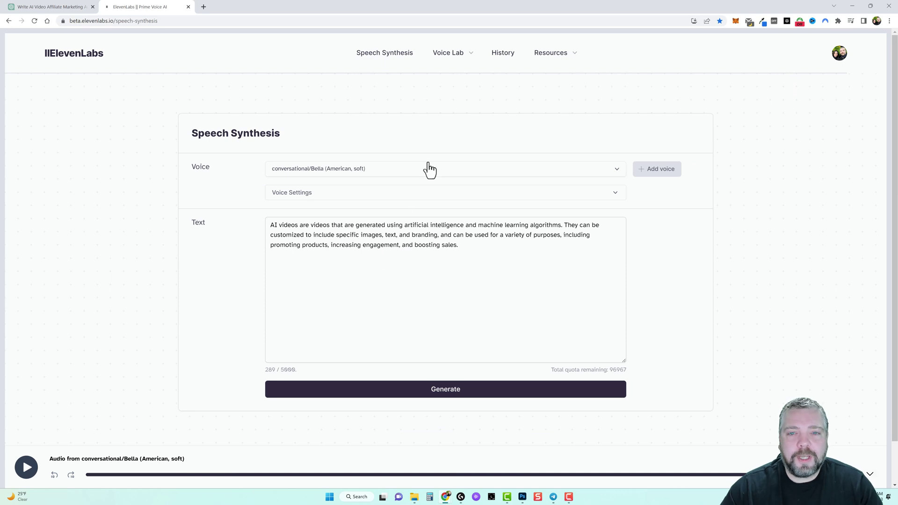
Go to the Voice Cloning lab and point out the two saved cloned voices, Obama and Chris.
left_click(464, 56)
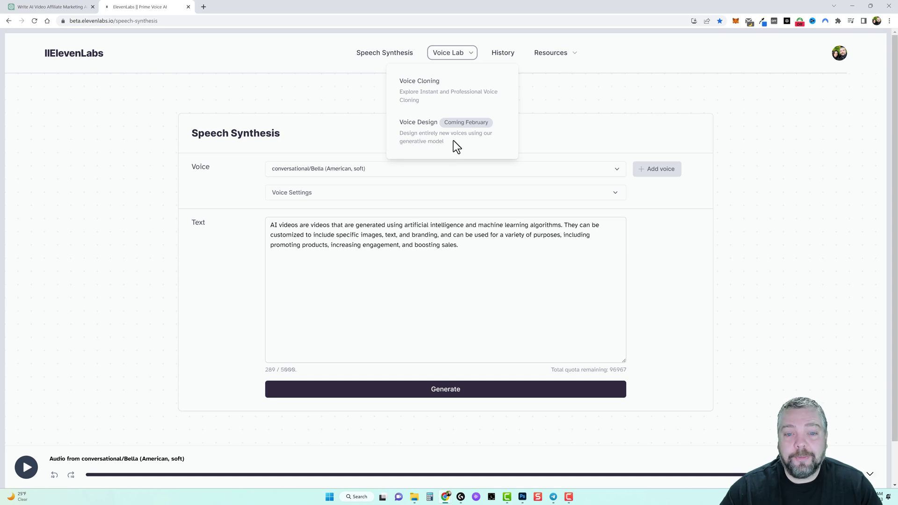
left_click(423, 93)
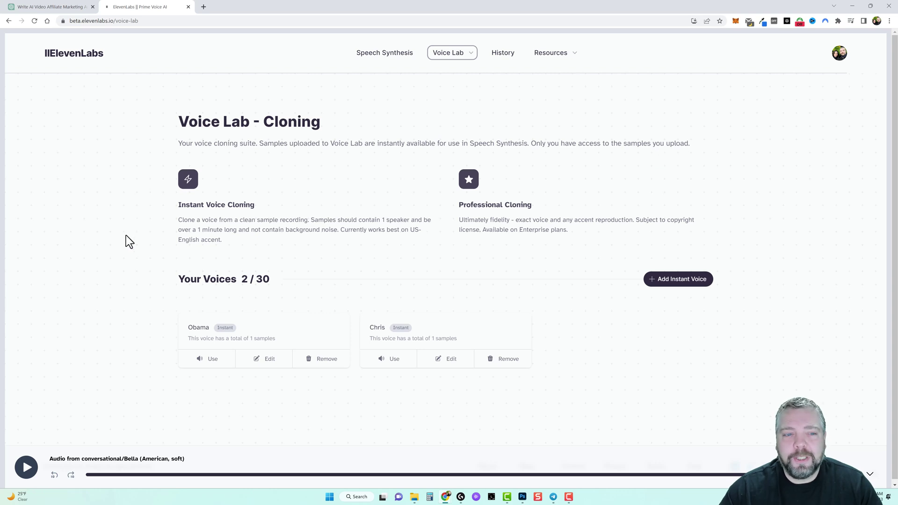
scroll(126, 235, "down", 1)
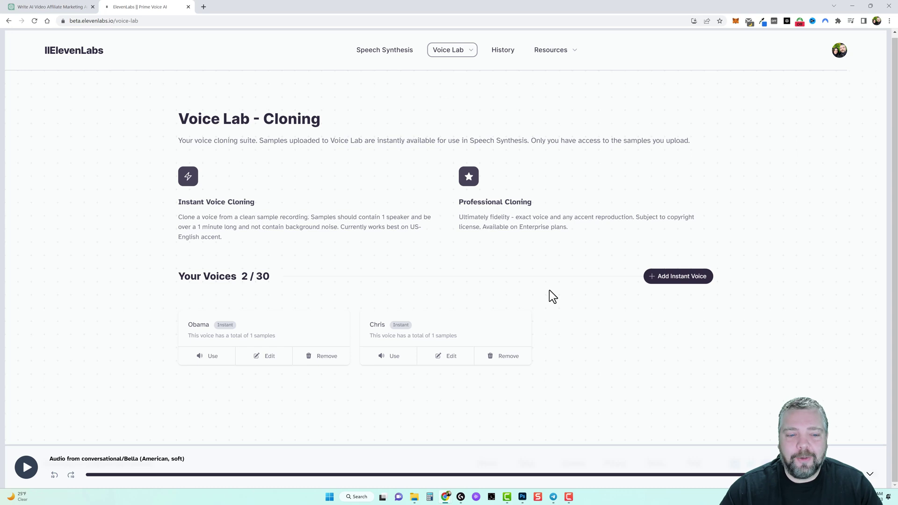
left_click_drag(240, 277, 254, 279)
left_click(254, 278)
left_click_drag(187, 324, 210, 326)
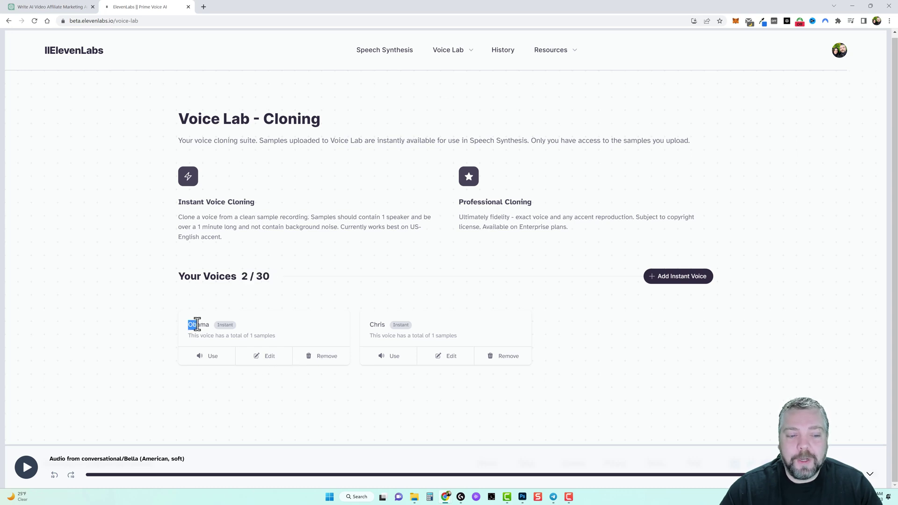
left_click(171, 306)
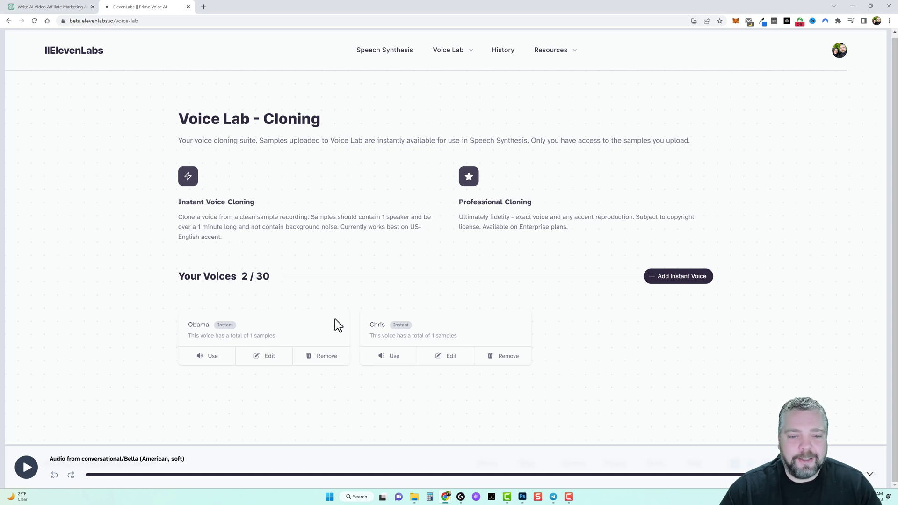
left_click_drag(370, 325, 384, 325)
left_click(302, 257)
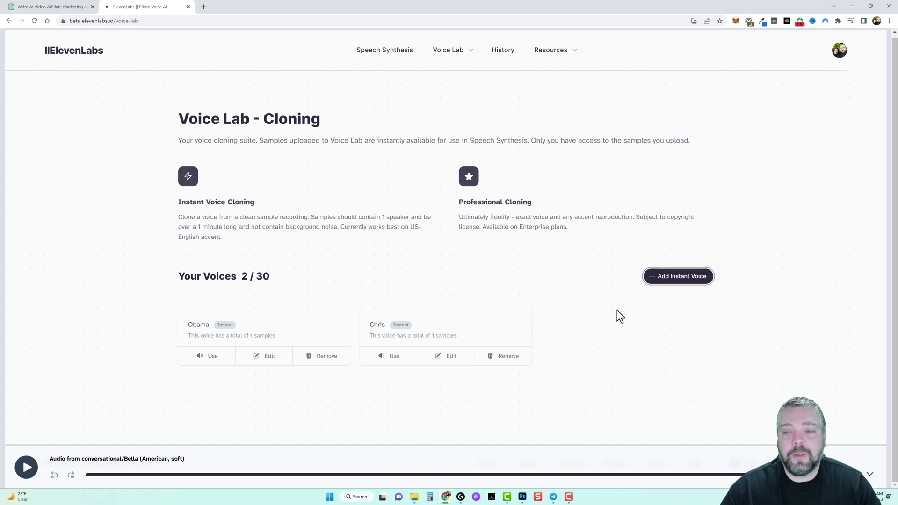
Start adding an instant cloned voice, accept the consent terms, then cancel.
left_click(677, 281)
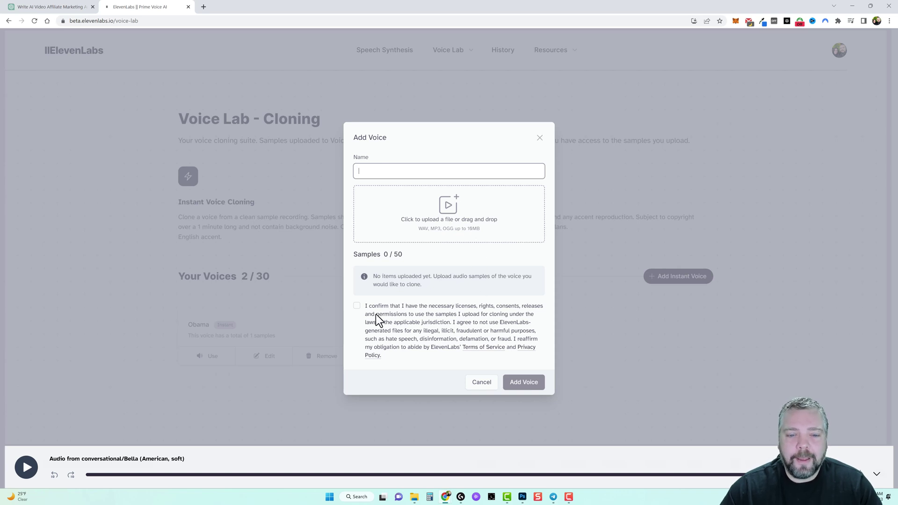
left_click(358, 306)
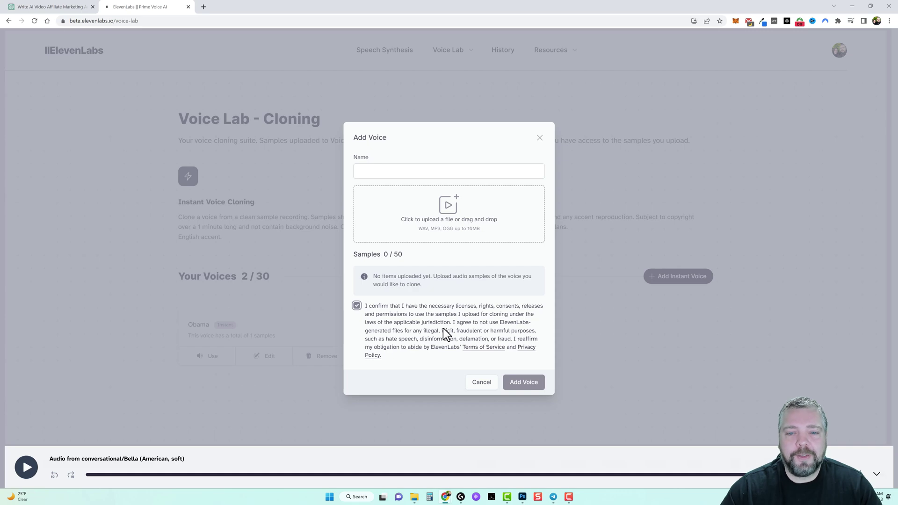
left_click(481, 384)
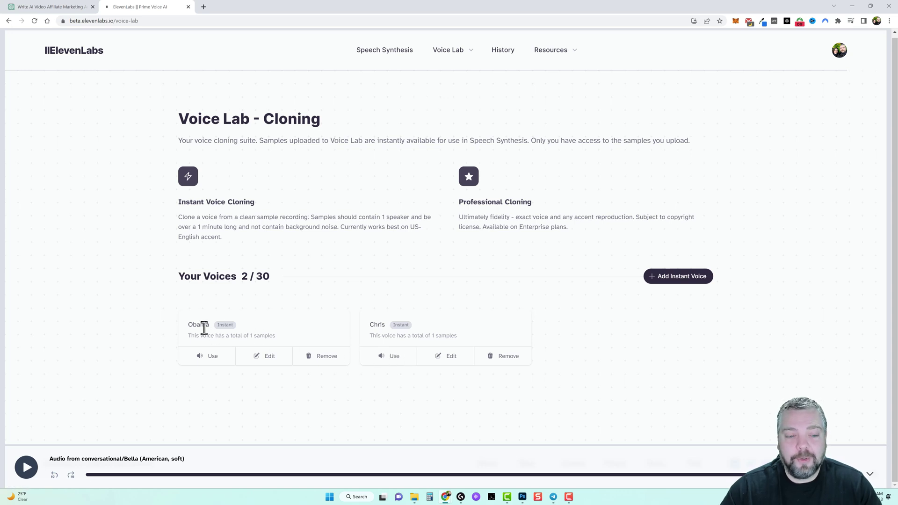
Use the cloned Chris voice, generate the paragraph's audio and pause after listening.
left_click(391, 361)
left_click(611, 200)
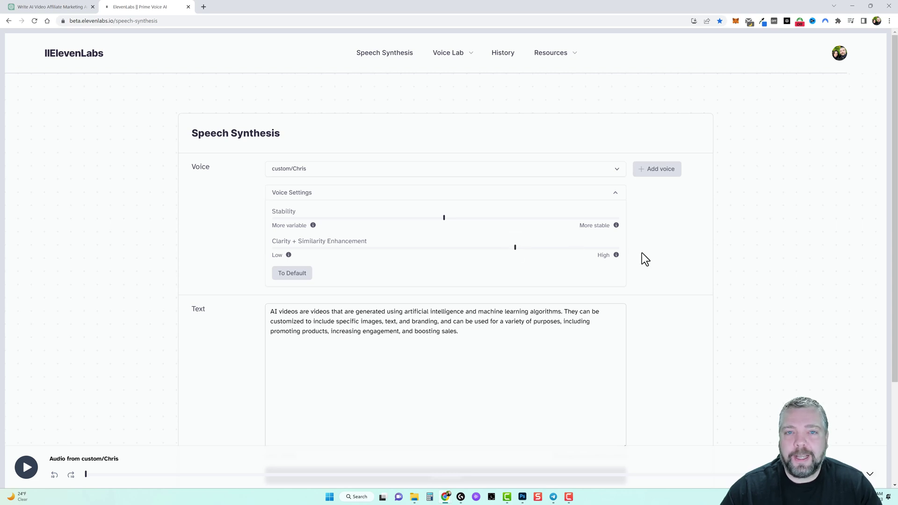
scroll(676, 305, "down", 2)
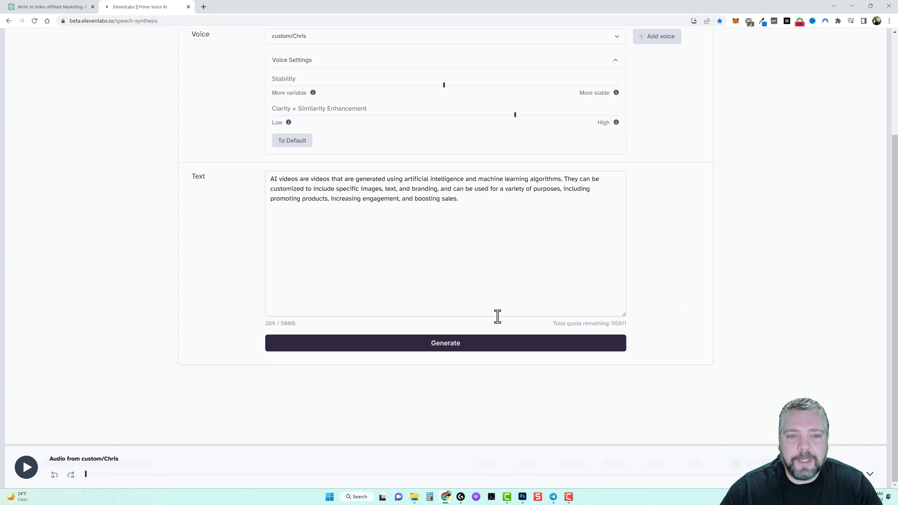
left_click(450, 344)
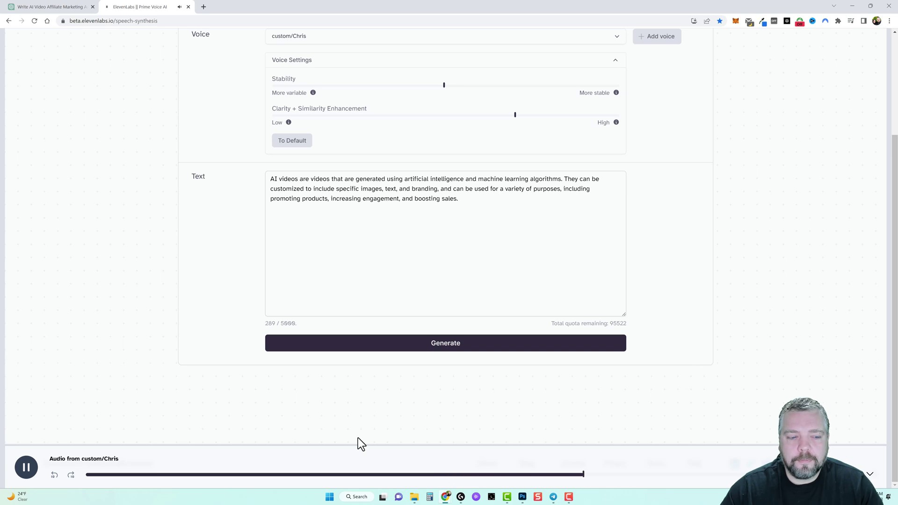
left_click(26, 466)
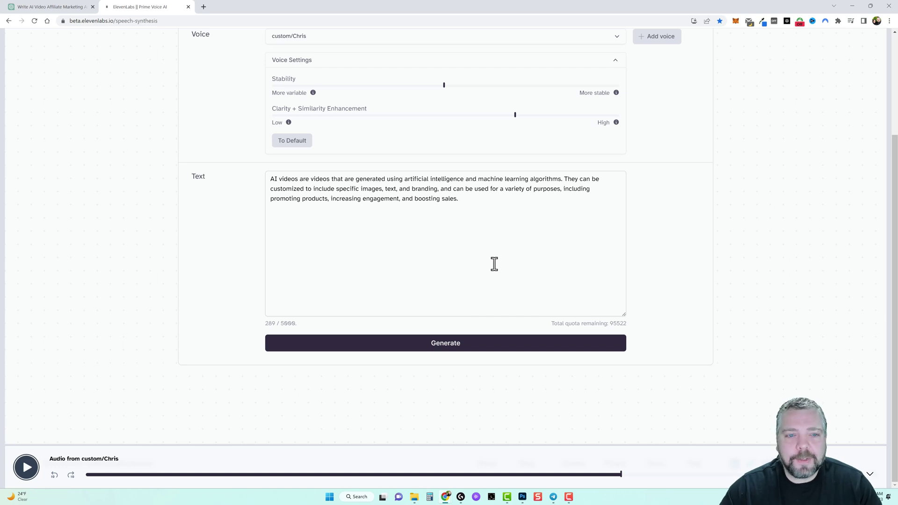
scroll(706, 268, "up", 2)
Choose the cloned custom/Obama voice and generate the paragraph's audio with it.
left_click(346, 160)
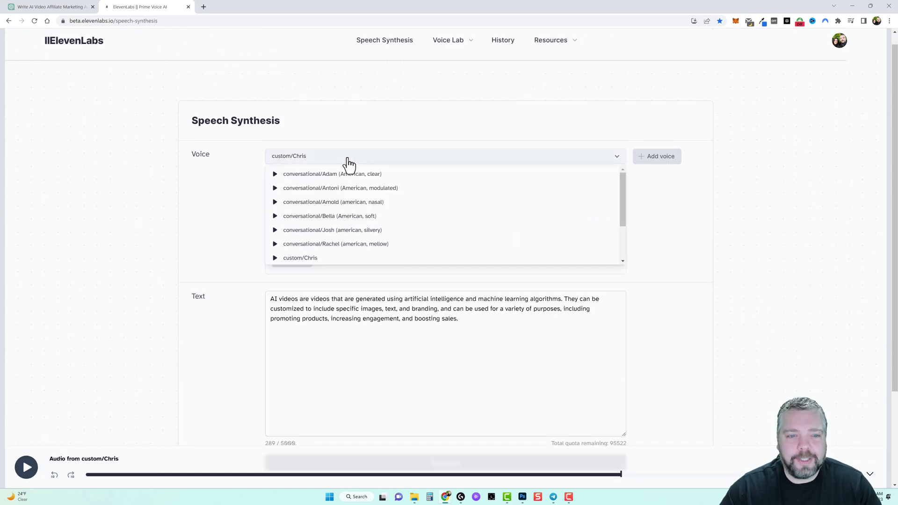
scroll(336, 215, "down", 1)
left_click(323, 214)
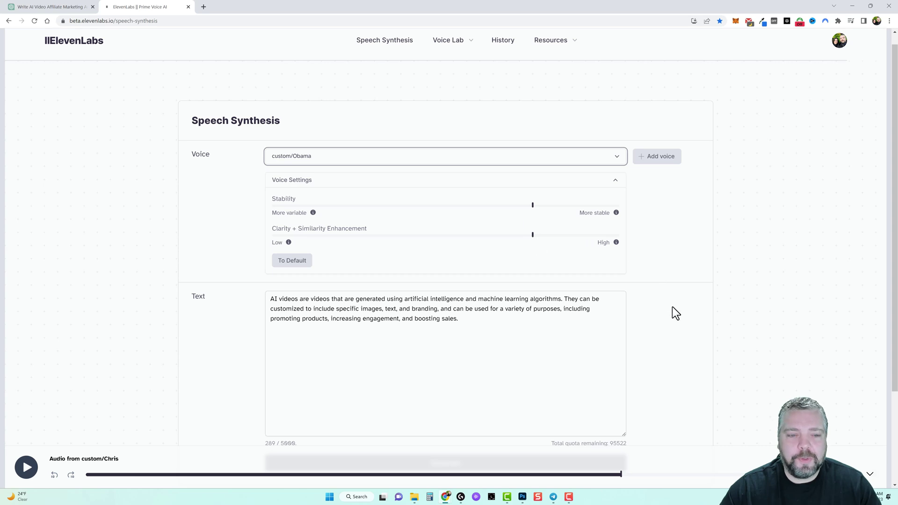
scroll(672, 306, "down", 2)
left_click(464, 341)
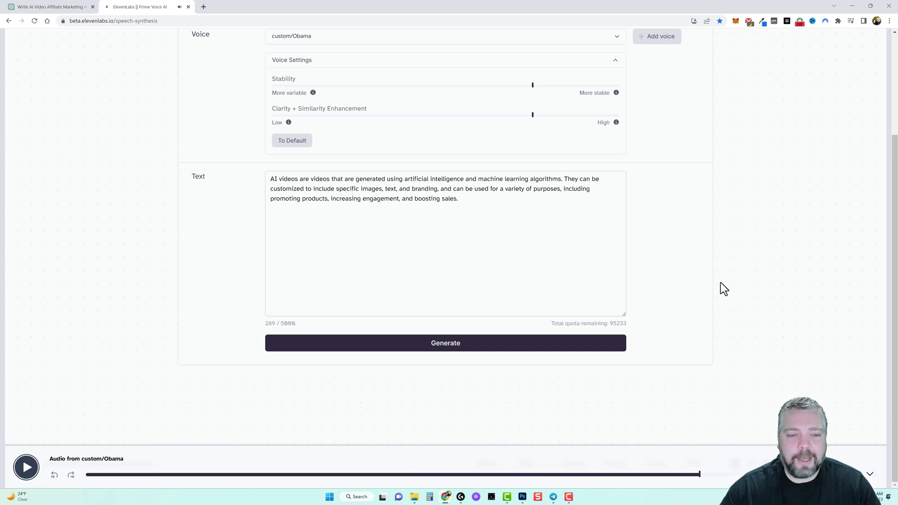
scroll(734, 278, "up", 1)
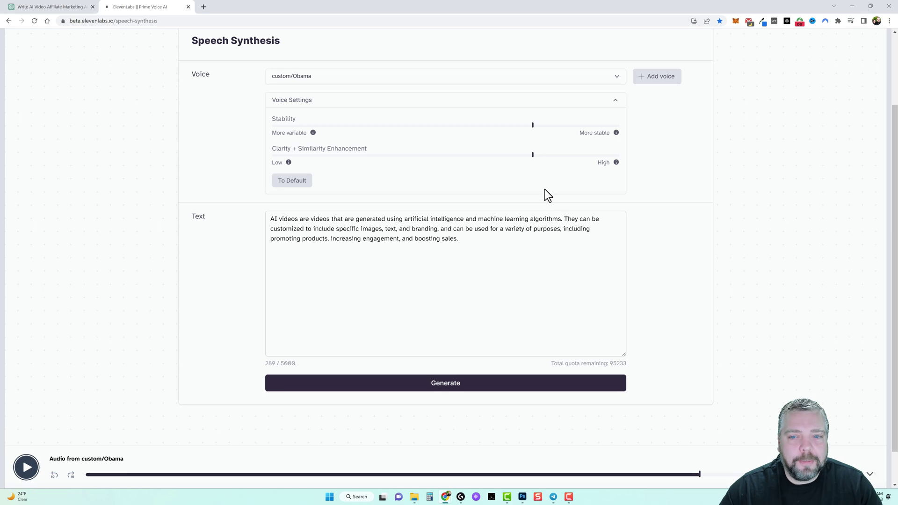
Lower clarity toward the middle and stability slightly, regenerate the Obama audio and pause it.
left_click_drag(533, 155, 457, 157)
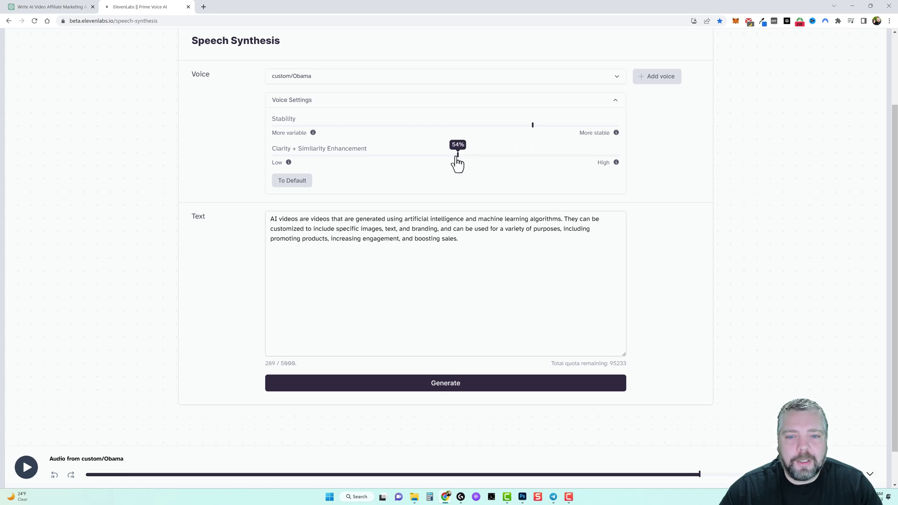
left_click_drag(457, 157, 444, 157)
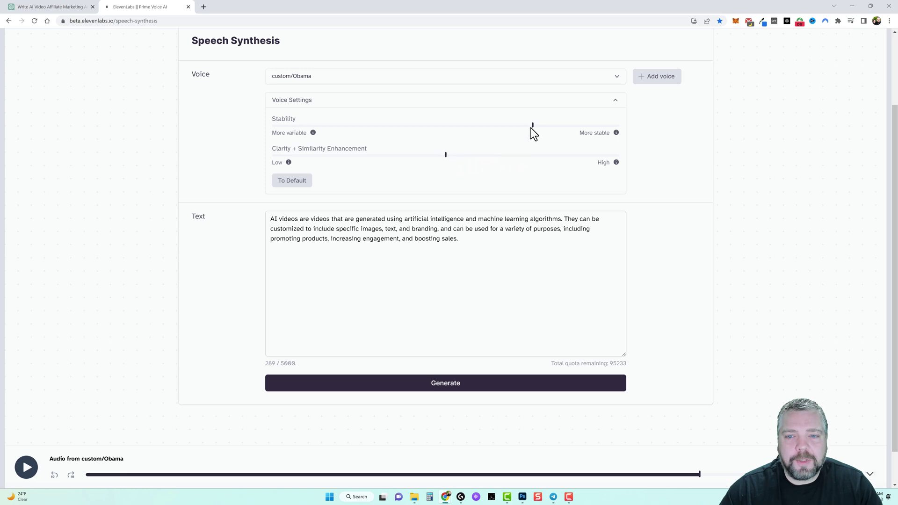
left_click_drag(531, 127, 512, 126)
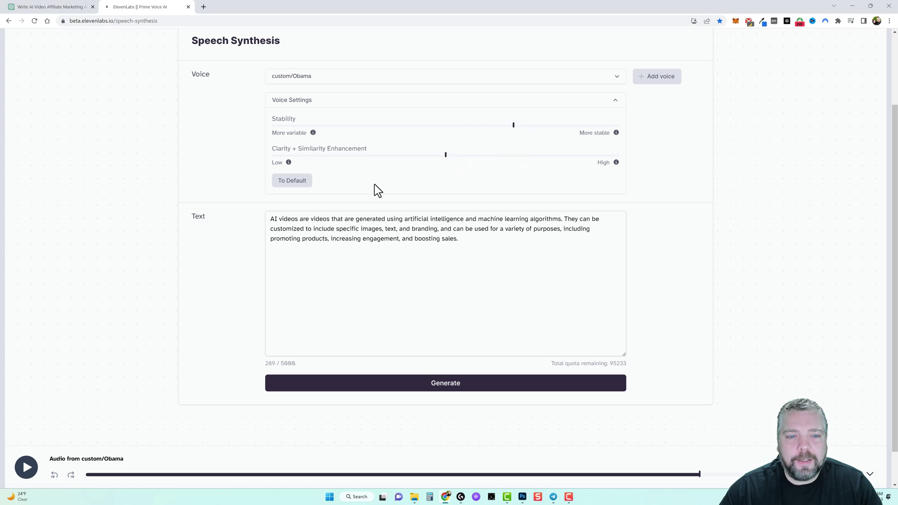
left_click(458, 386)
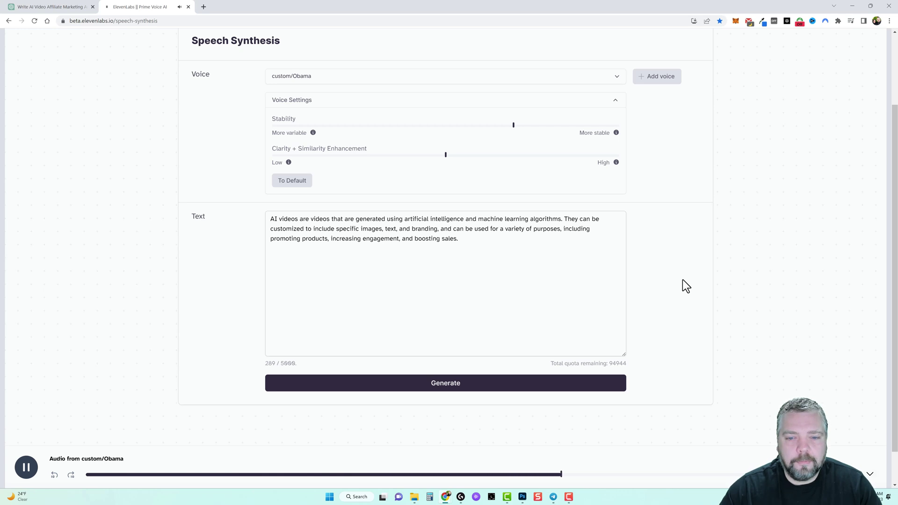
left_click(26, 468)
scroll(441, 285, "up", 2)
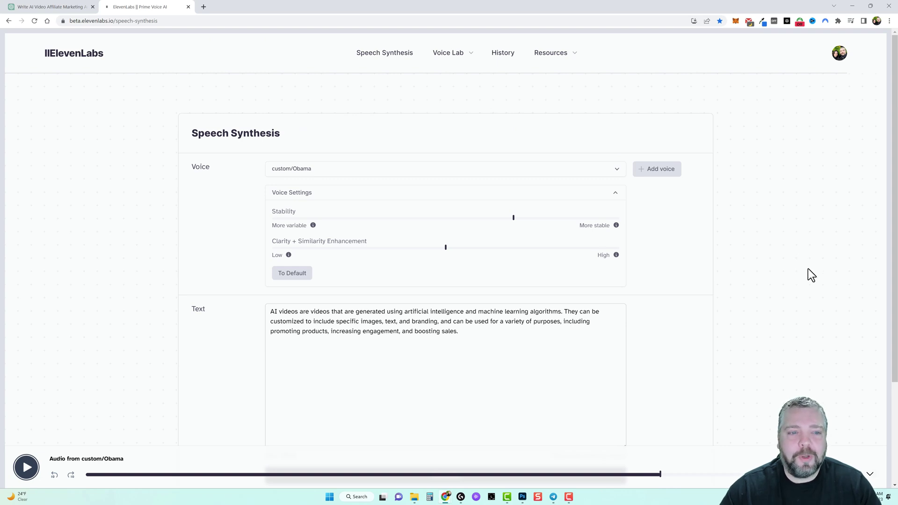
scroll(491, 281, "down", 2)
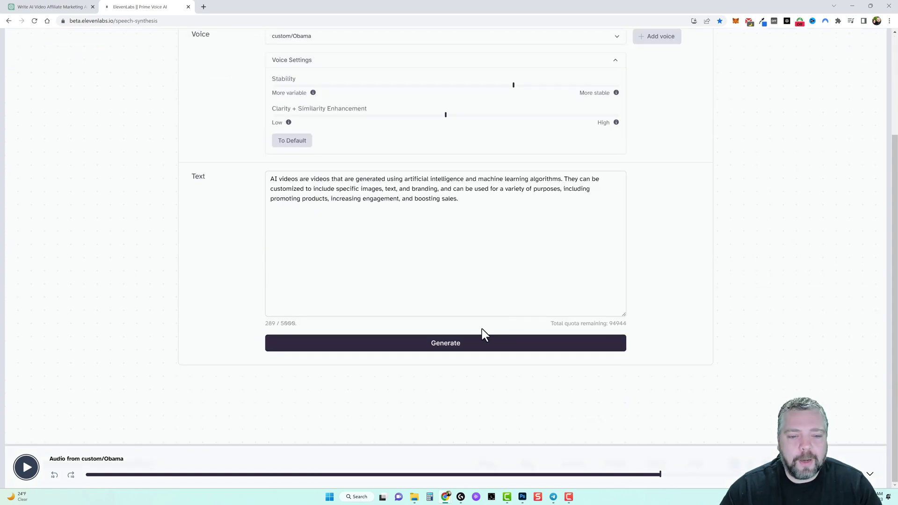
scroll(482, 335, "up", 2)
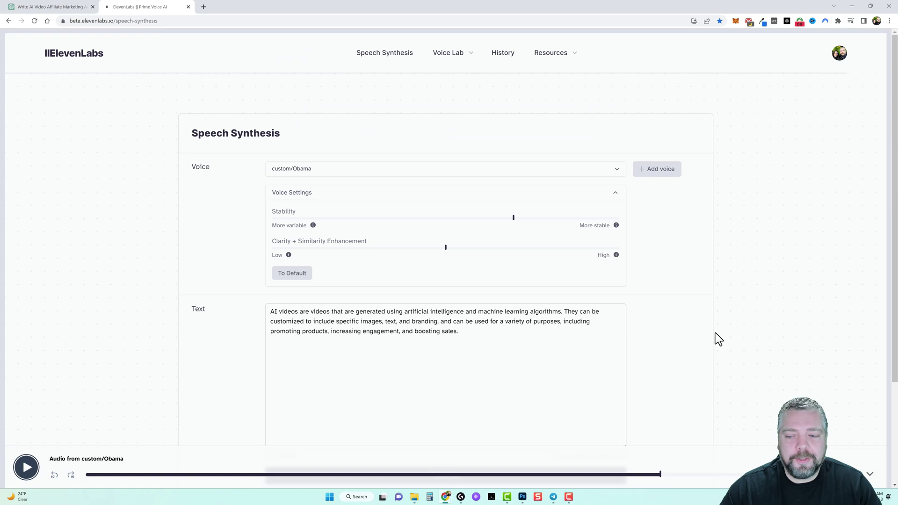
left_click(842, 56)
Sign out of the account and go to the pricing plans page.
left_click(787, 133)
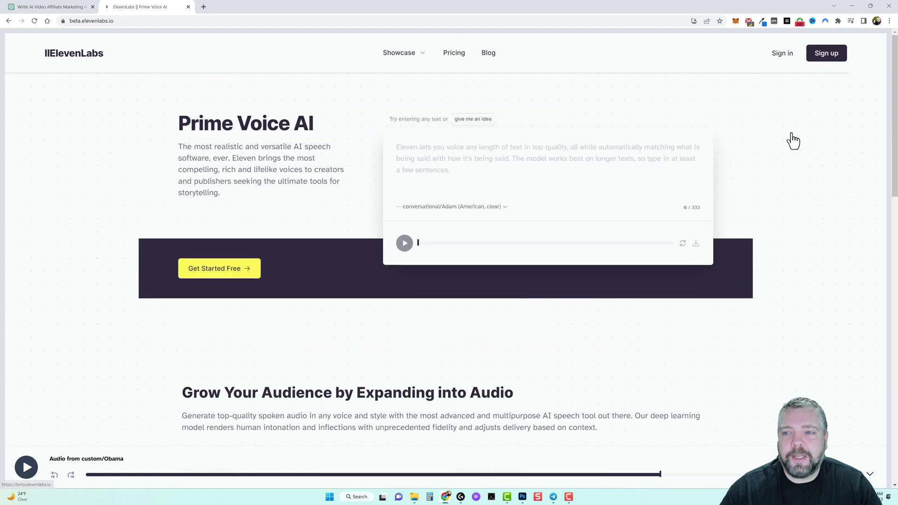
left_click(454, 55)
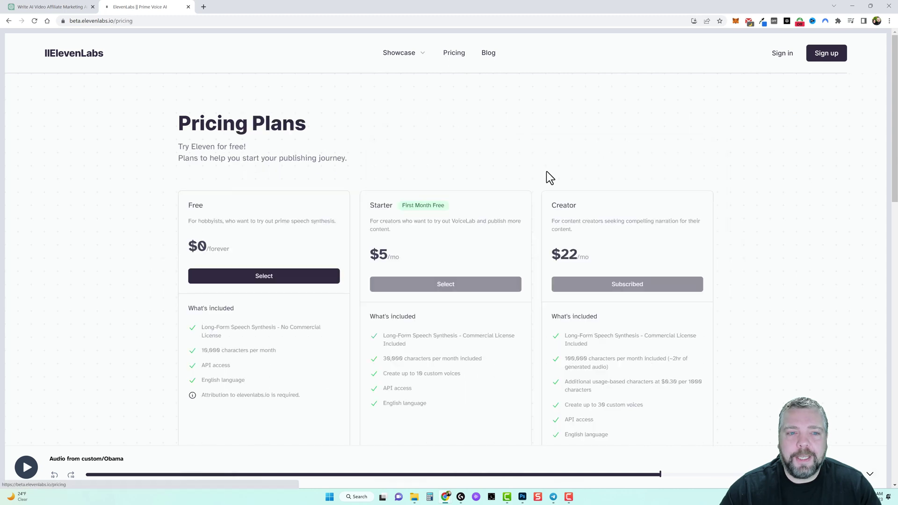
scroll(157, 269, "down", 1)
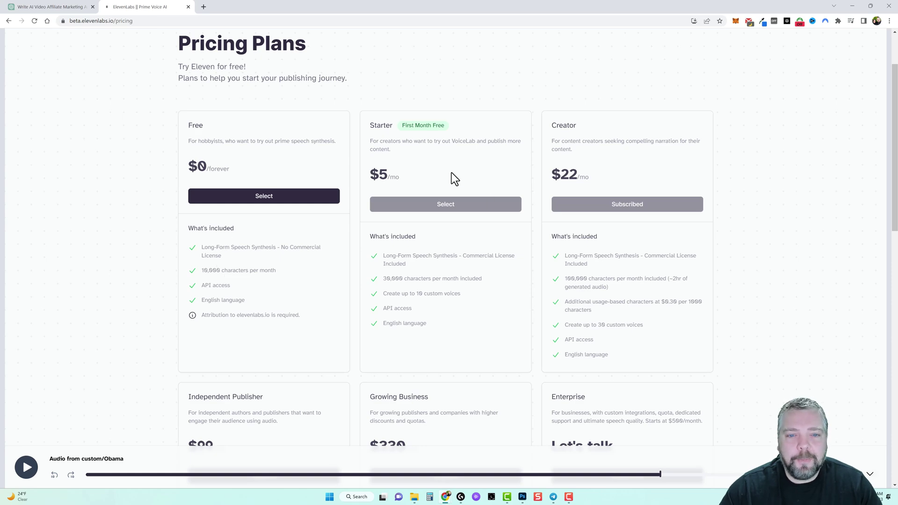
scroll(431, 281, "down", 2)
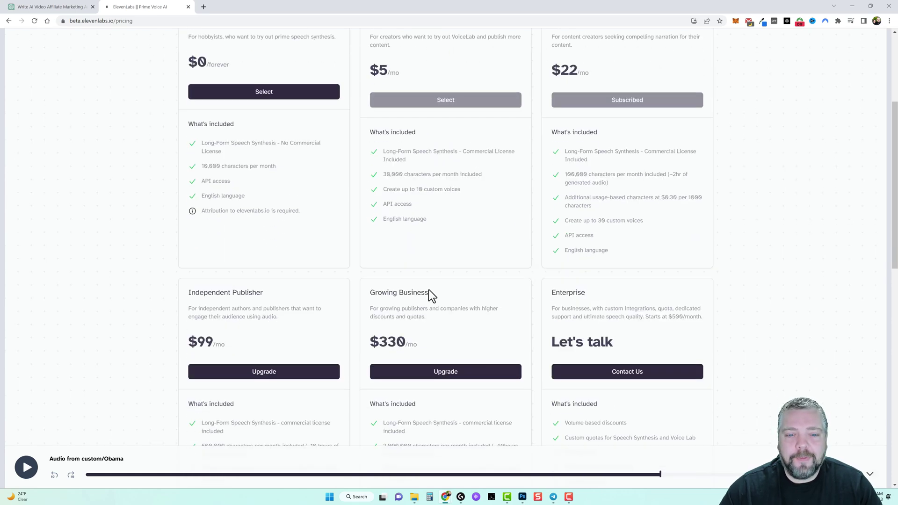
Highlight the Starter plan's character allowance and custom voice limit and the Creator plan's voice limit.
left_click_drag(385, 160, 477, 160)
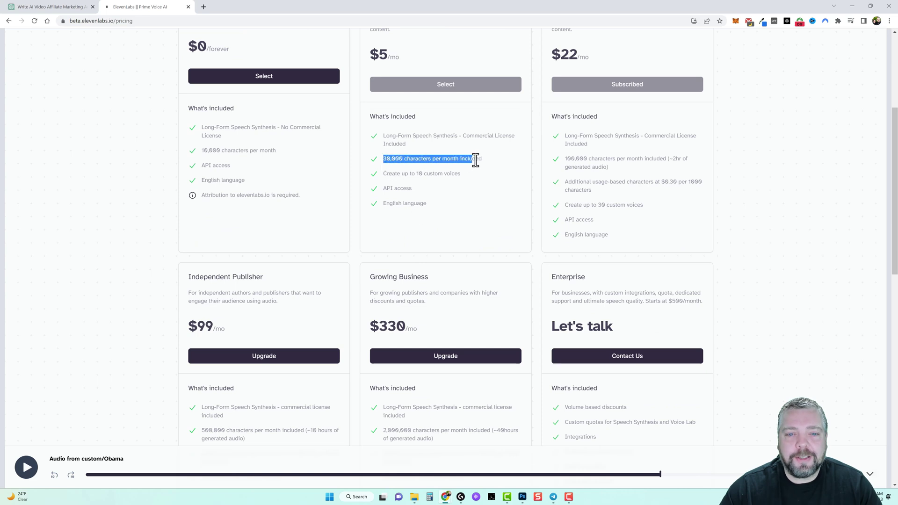
left_click(443, 184)
scroll(458, 264, "up", 1)
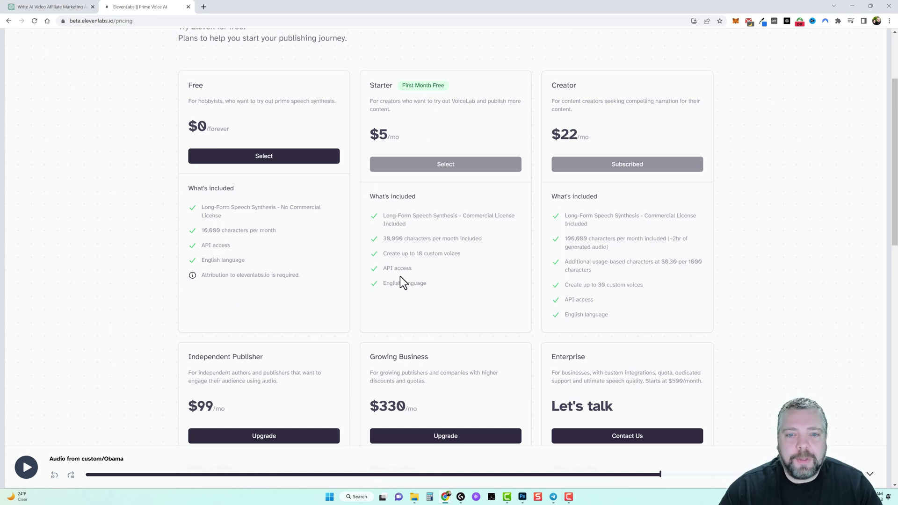
left_click_drag(385, 254, 462, 255)
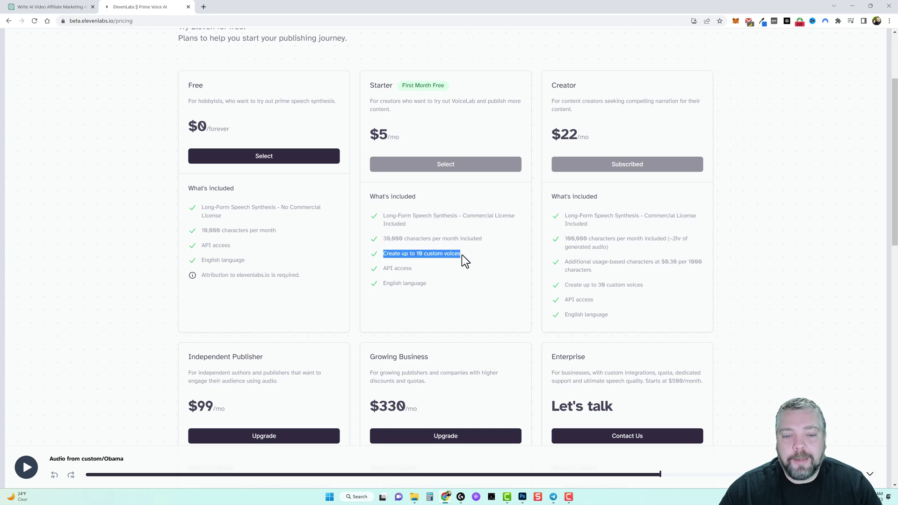
left_click(458, 257)
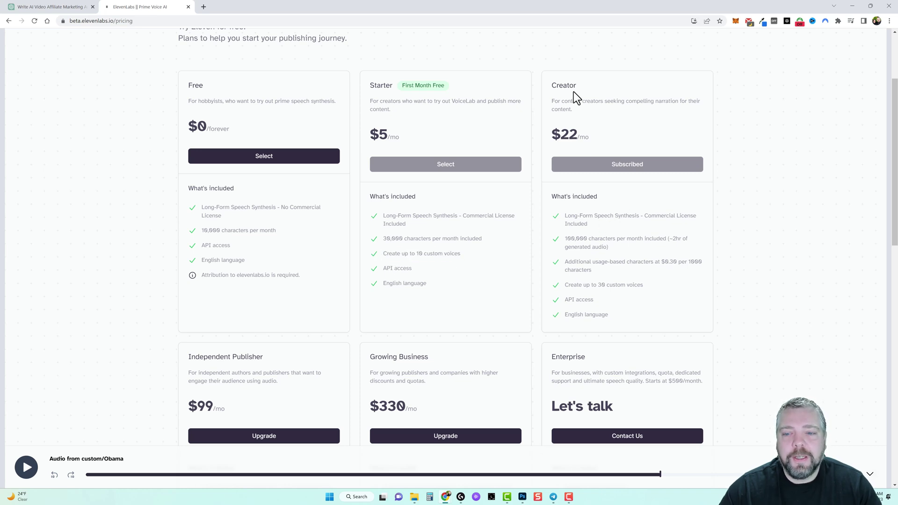
left_click_drag(567, 288, 634, 286)
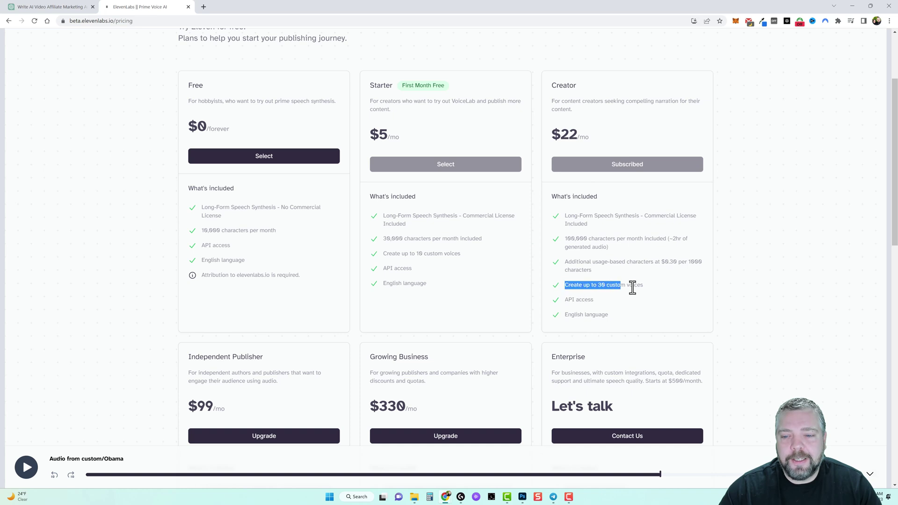
left_click(752, 259)
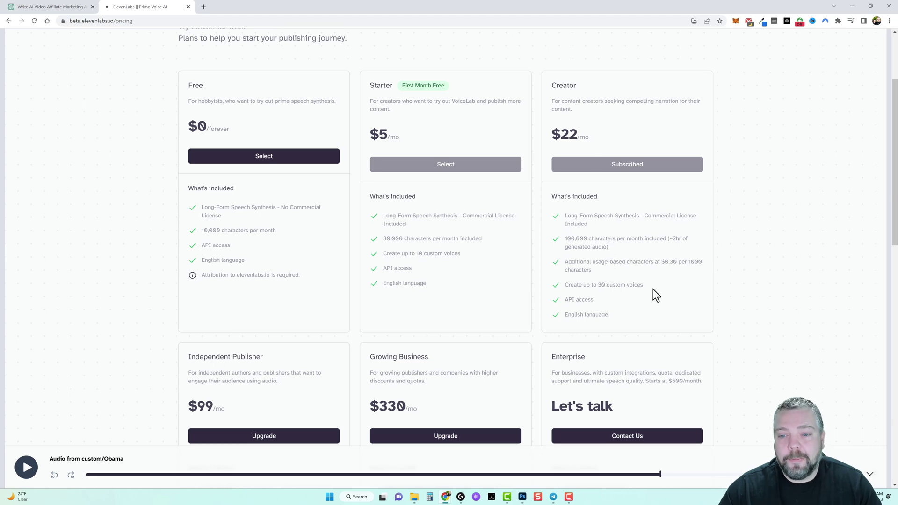
scroll(641, 316, "down", 2)
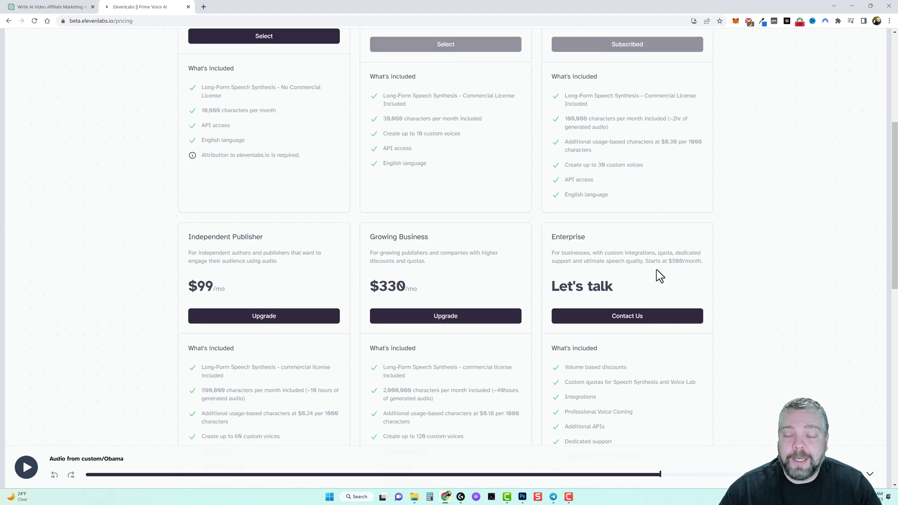
scroll(632, 265, "down", 2)
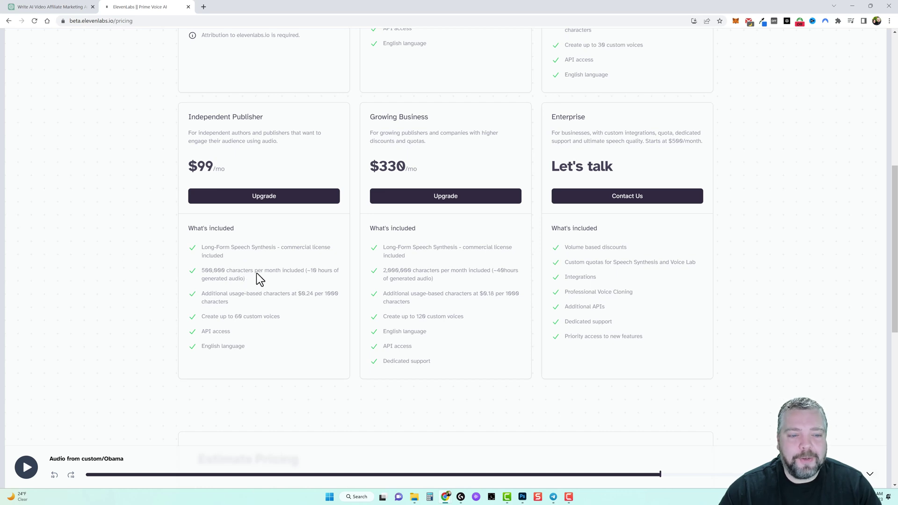
left_click_drag(201, 272, 253, 271)
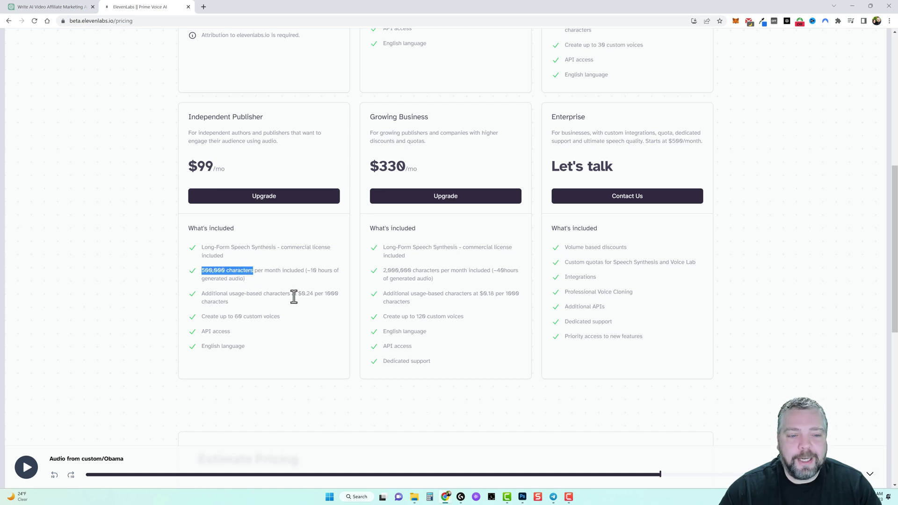
left_click_drag(310, 272, 244, 279)
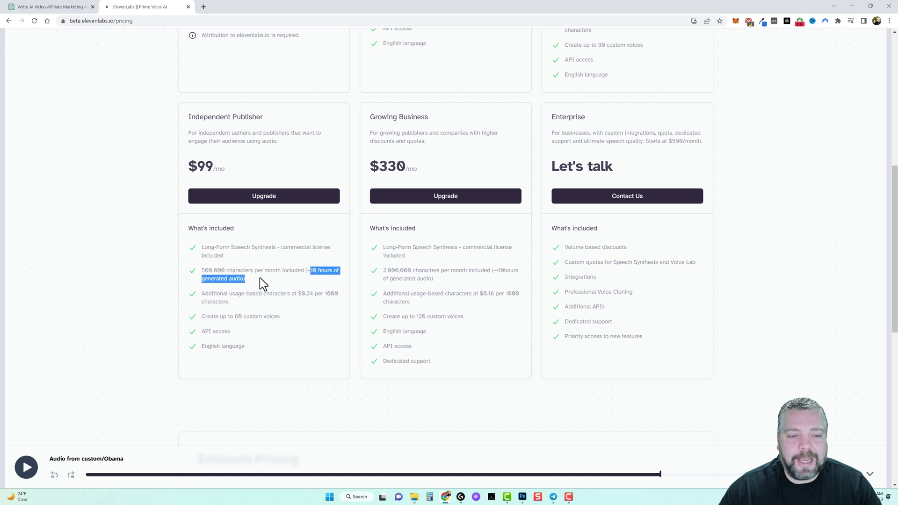
left_click(274, 281)
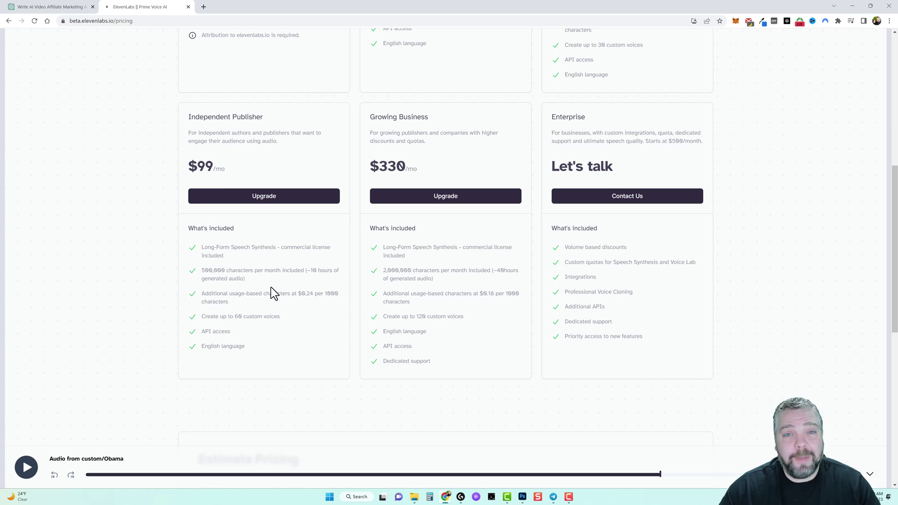
scroll(291, 285, "up", 1)
scroll(321, 294, "up", 2)
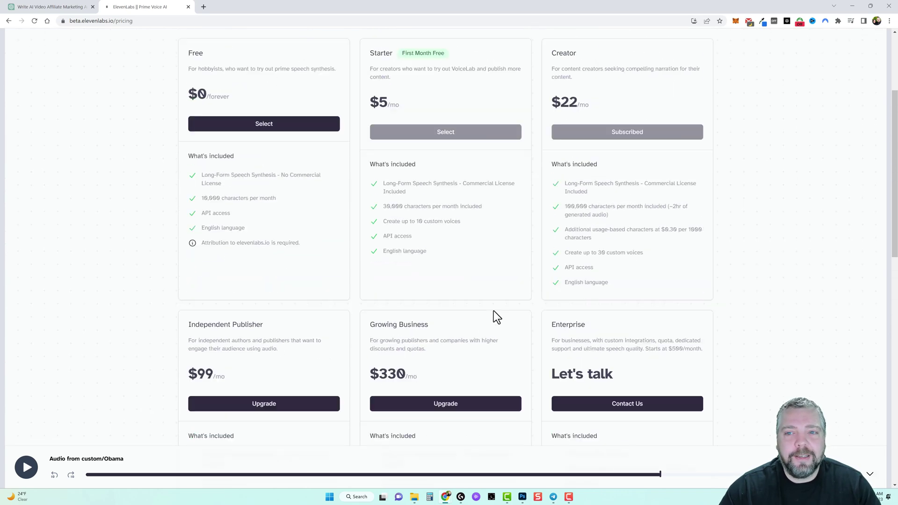
scroll(493, 310, "up", 2)
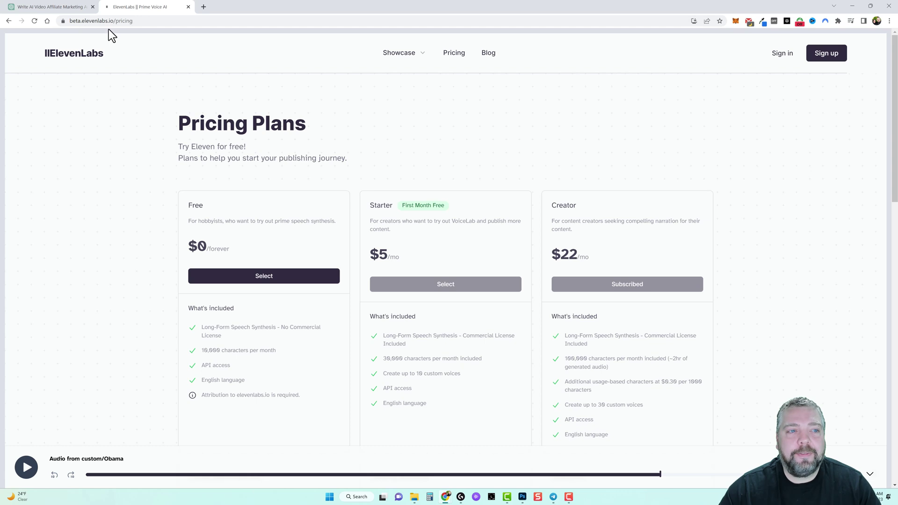
Leave the pricing page and return to the ElevenLabs Prime Voice AI home page.
left_click_drag(114, 21, 48, 21)
left_click(109, 114)
left_click(82, 57)
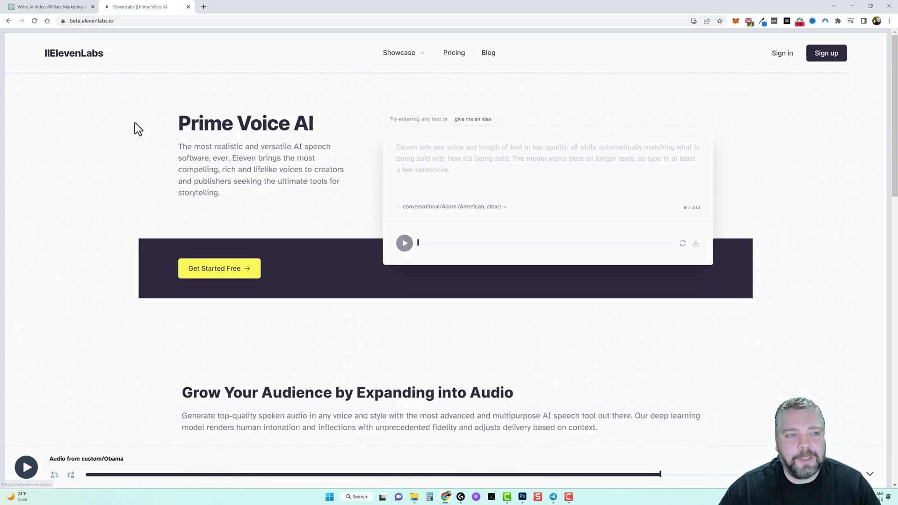